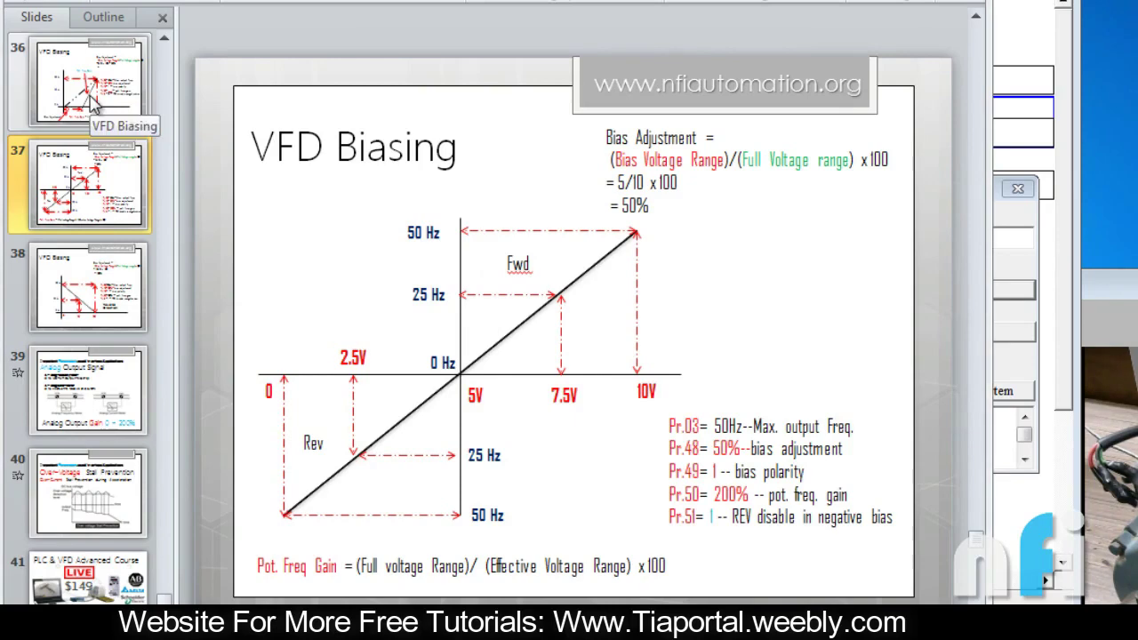
Compare slide 37's biasing diagram with slide 36's Pot. Freq Gain diagram
click(93, 104)
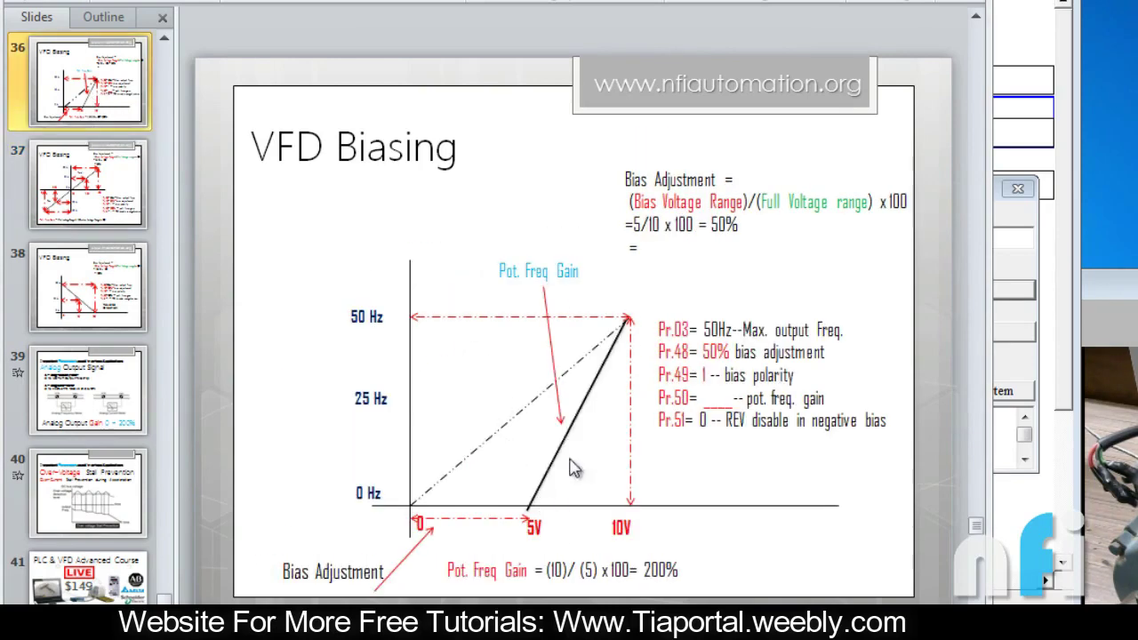
click(71, 222)
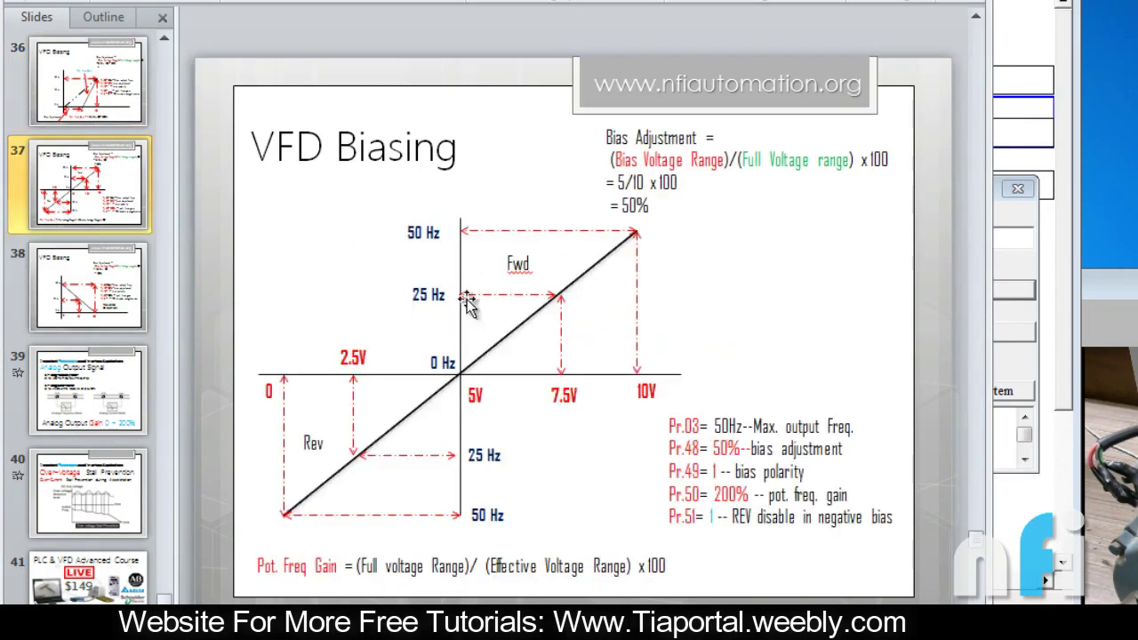
click(95, 112)
click(53, 202)
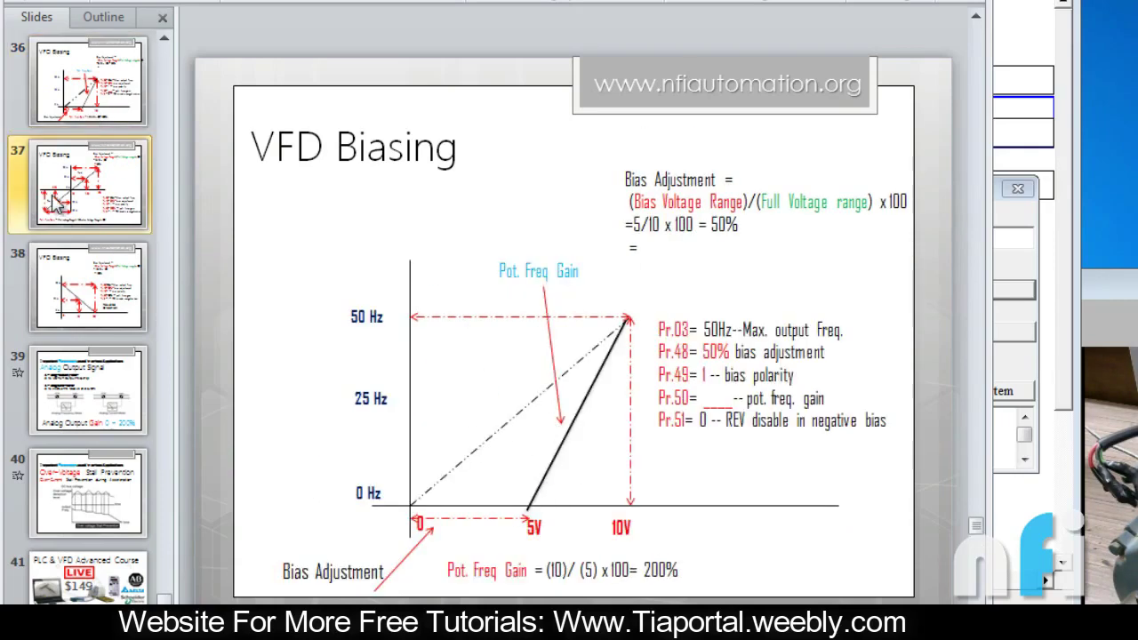
Inspect the 5V, 10V, 0 Hz and 50 Hz axis labels on slides 37 and 36
click(476, 396)
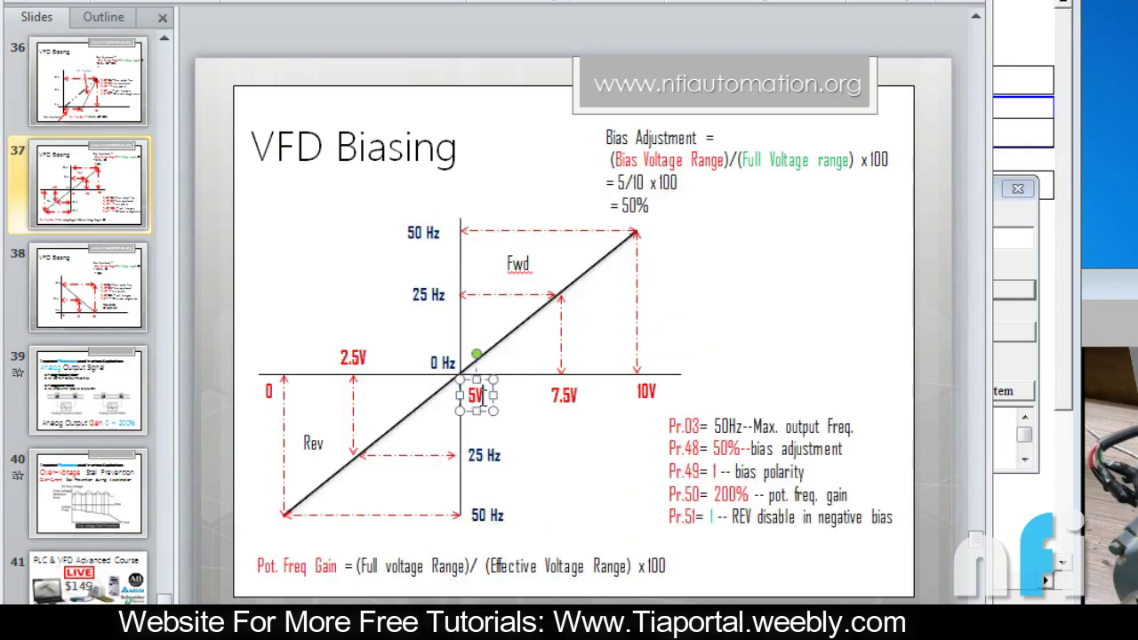
click(646, 391)
click(424, 233)
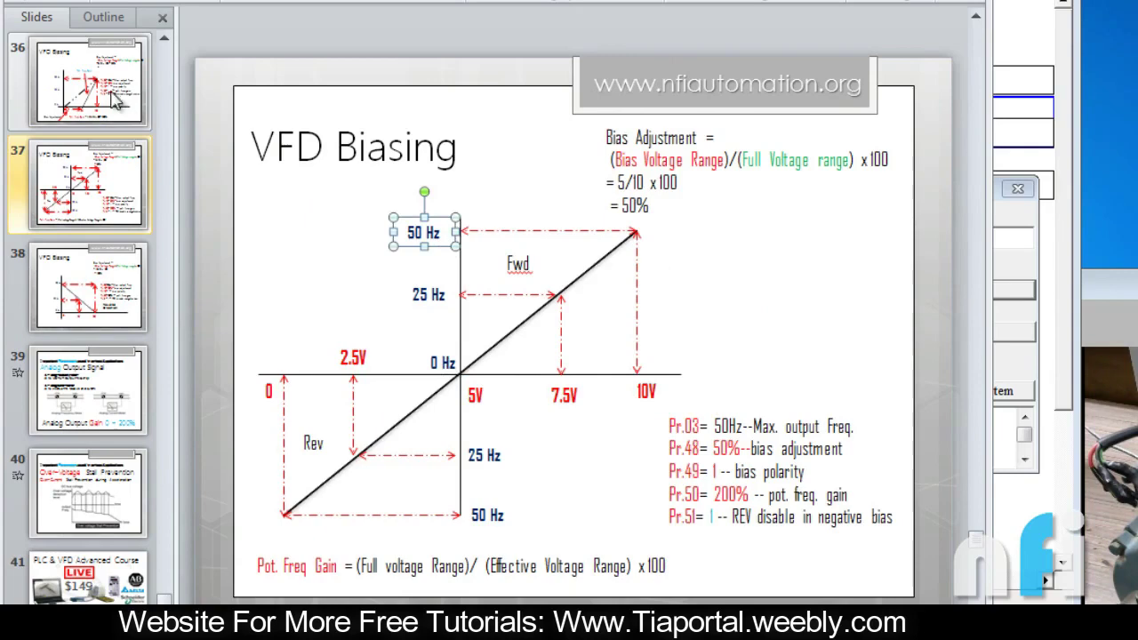
click(115, 100)
click(533, 528)
click(371, 492)
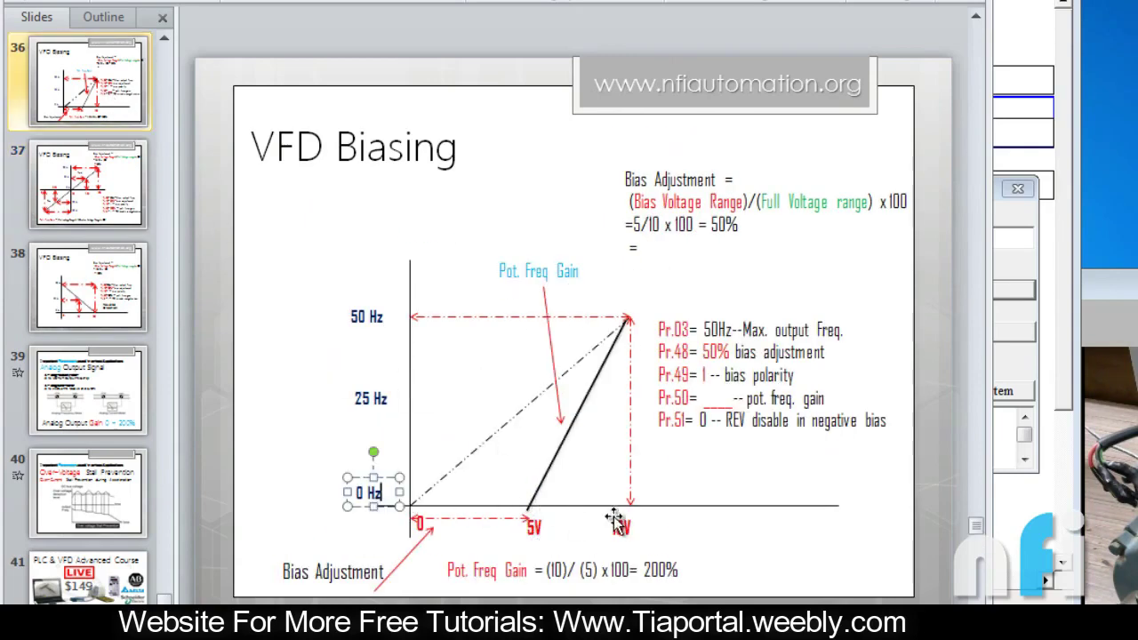
click(615, 523)
click(338, 313)
click(89, 184)
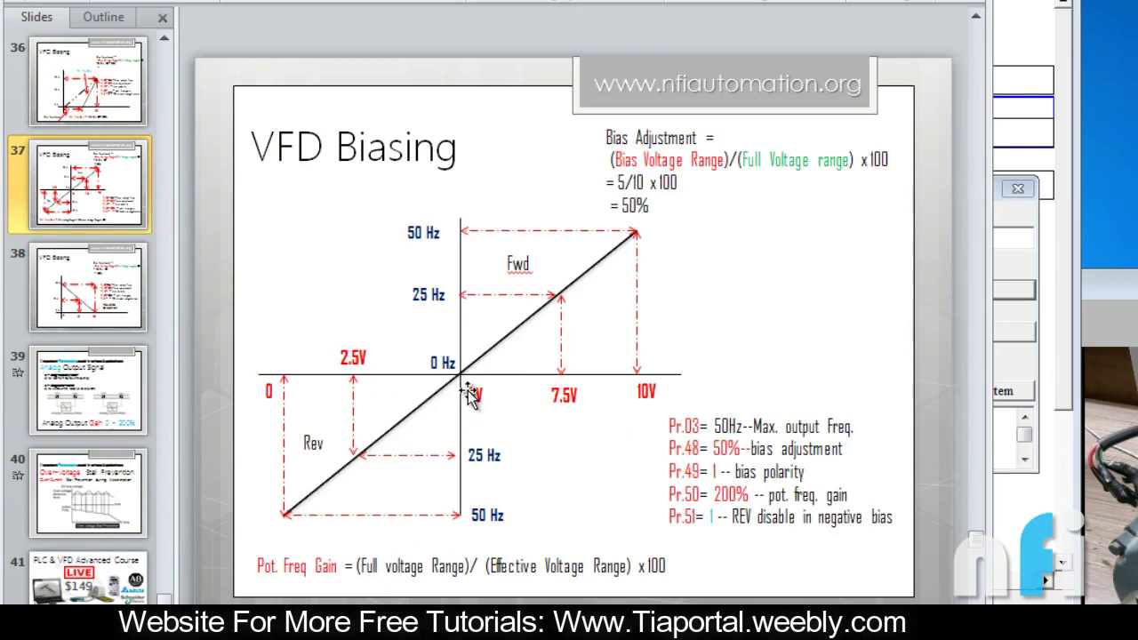
Review slide 37's 0V, 5V, 50 Hz, 0 Hz, Rev and Fwd labels
click(269, 391)
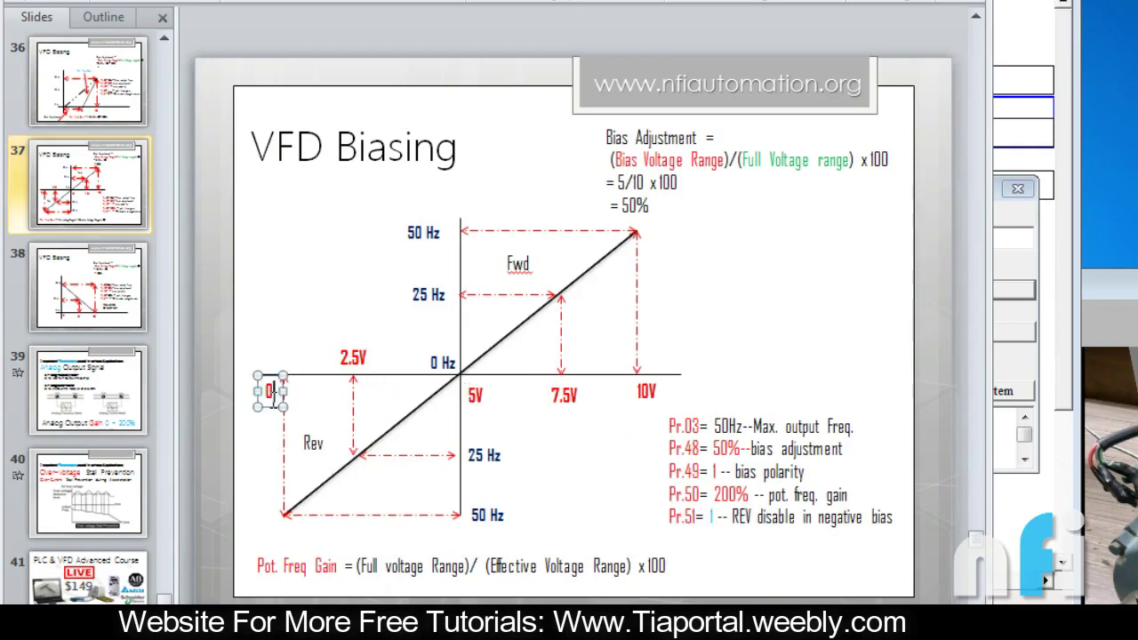
click(475, 397)
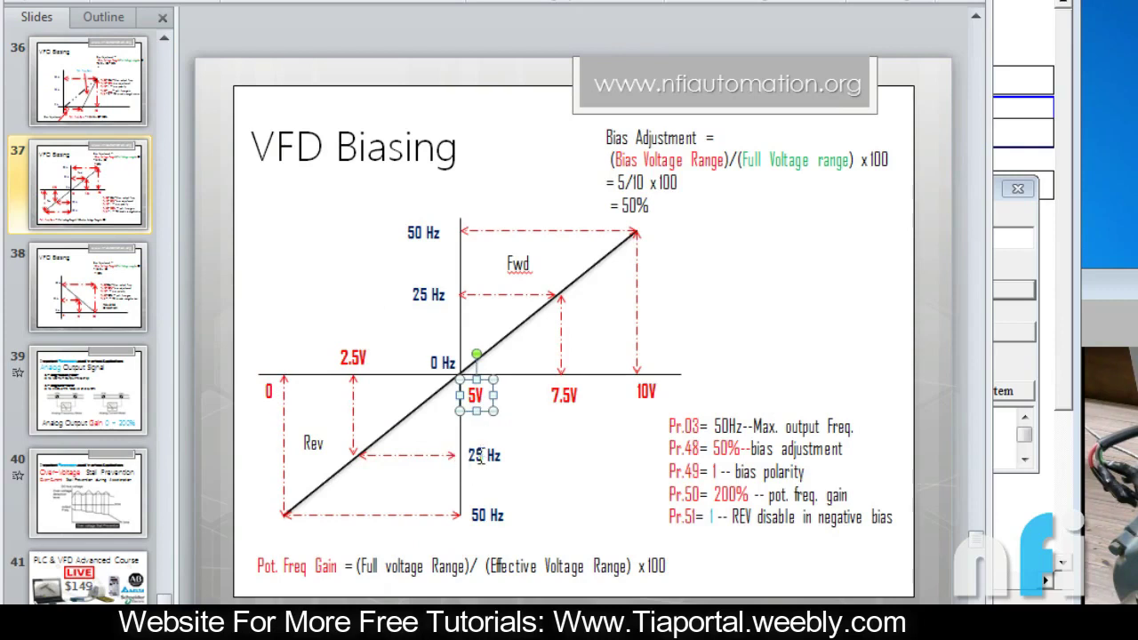
click(488, 514)
click(321, 443)
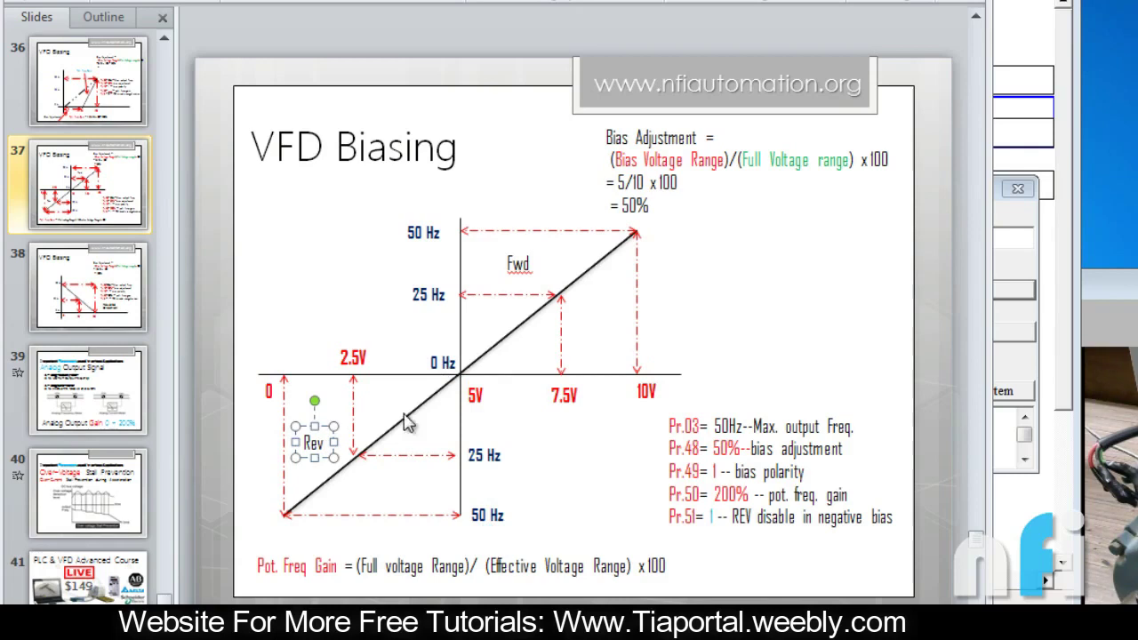
click(524, 270)
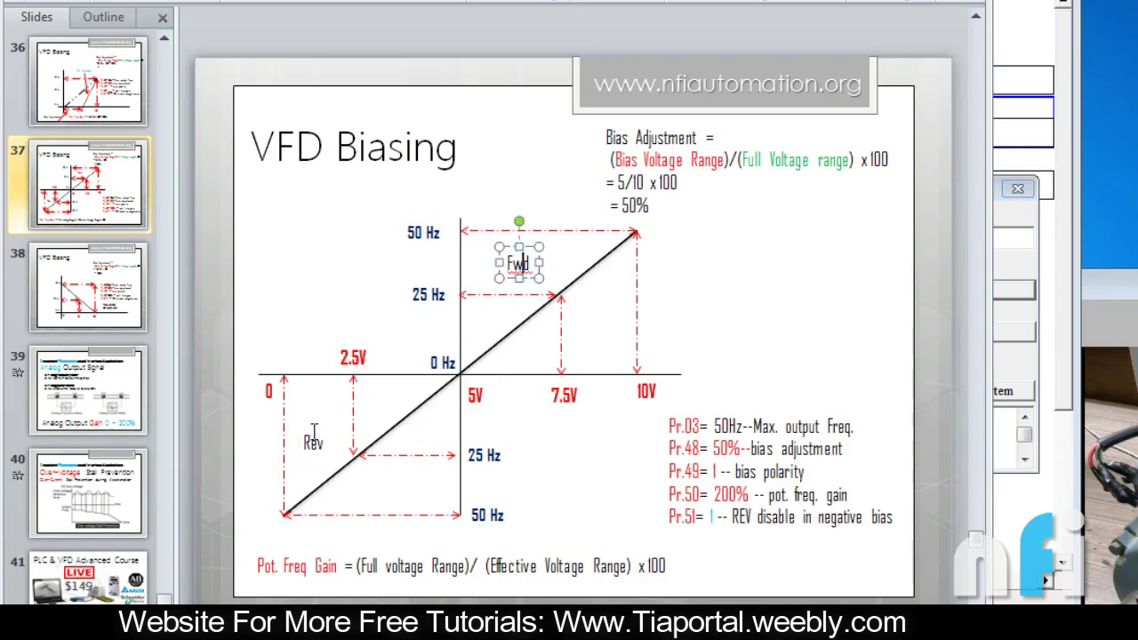
click(343, 452)
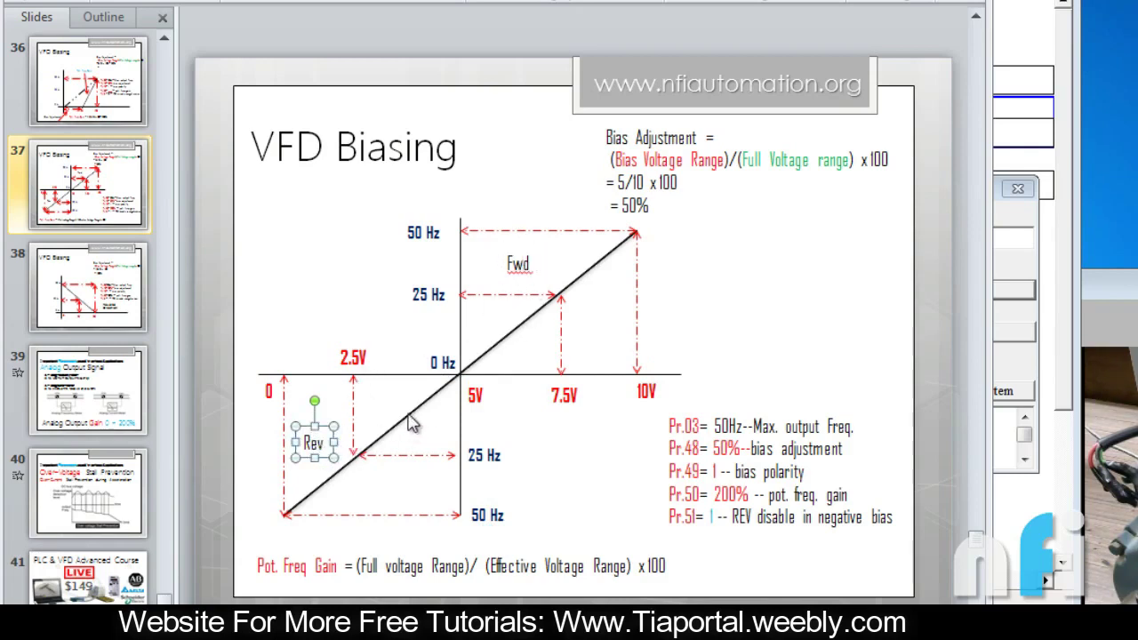
click(587, 464)
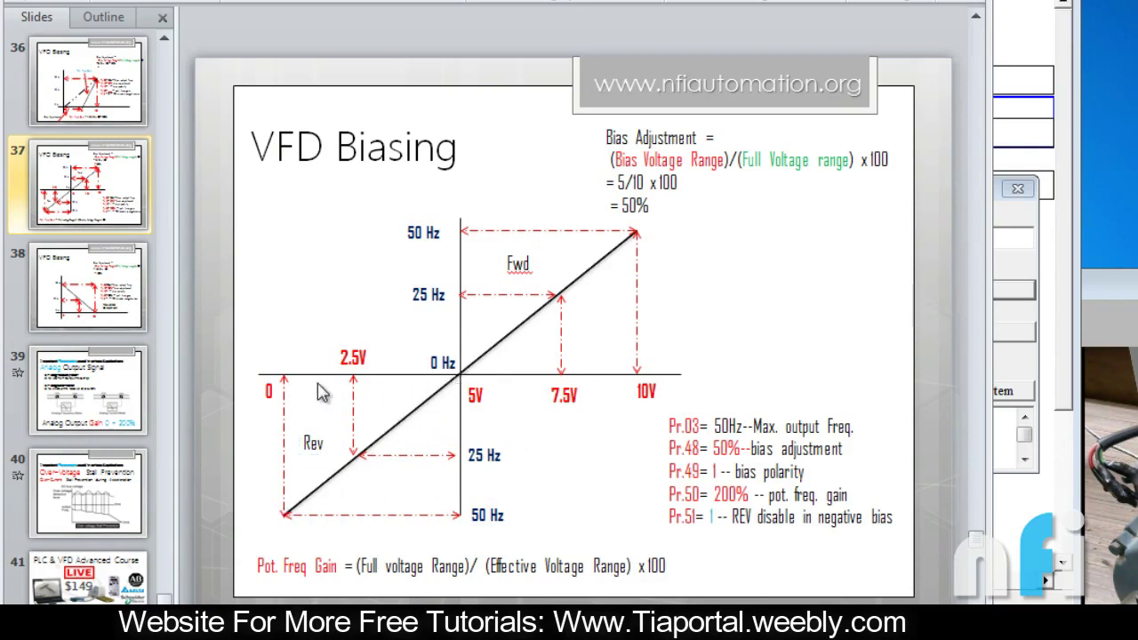
click(474, 395)
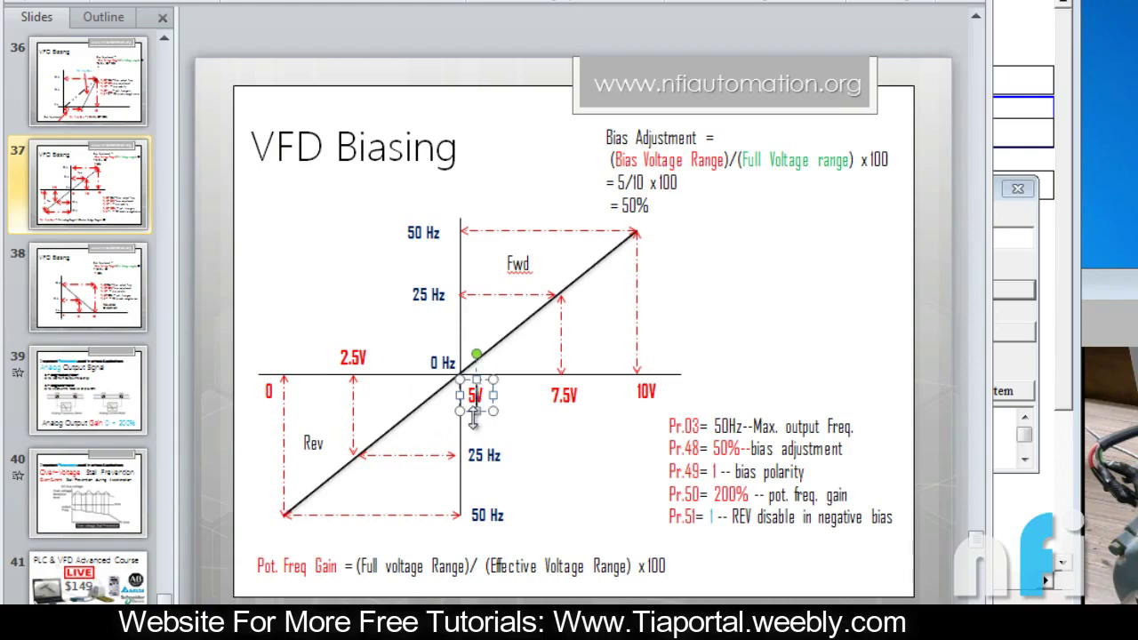
click(485, 525)
click(439, 362)
click(613, 463)
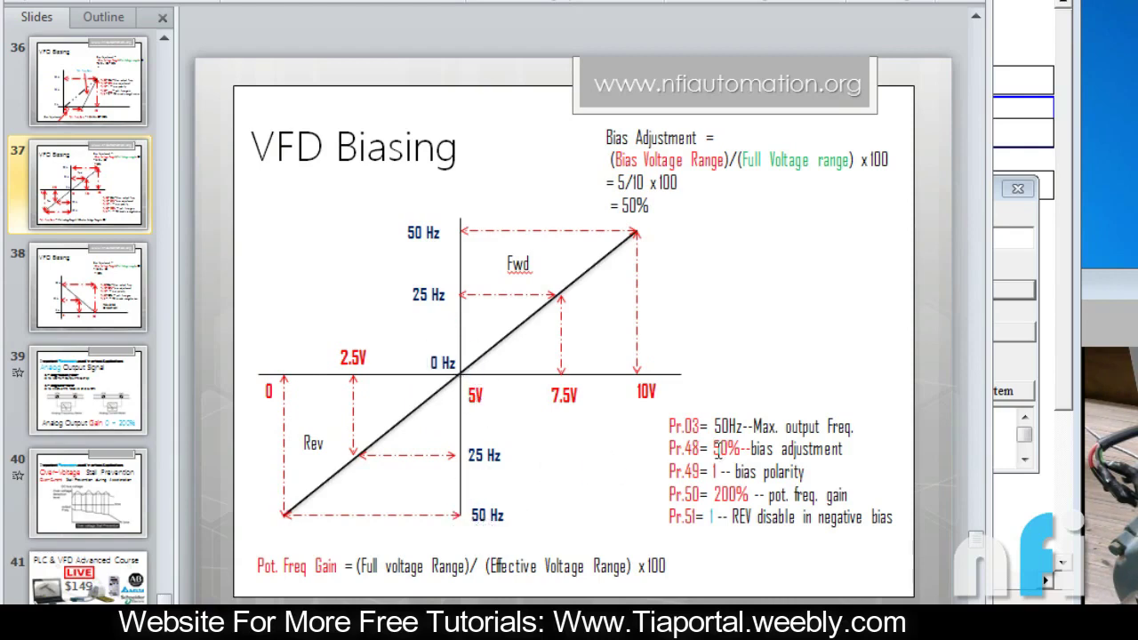
Examine the Pr.51 value and Pr.50's 200% value in the parameter list
click(710, 520)
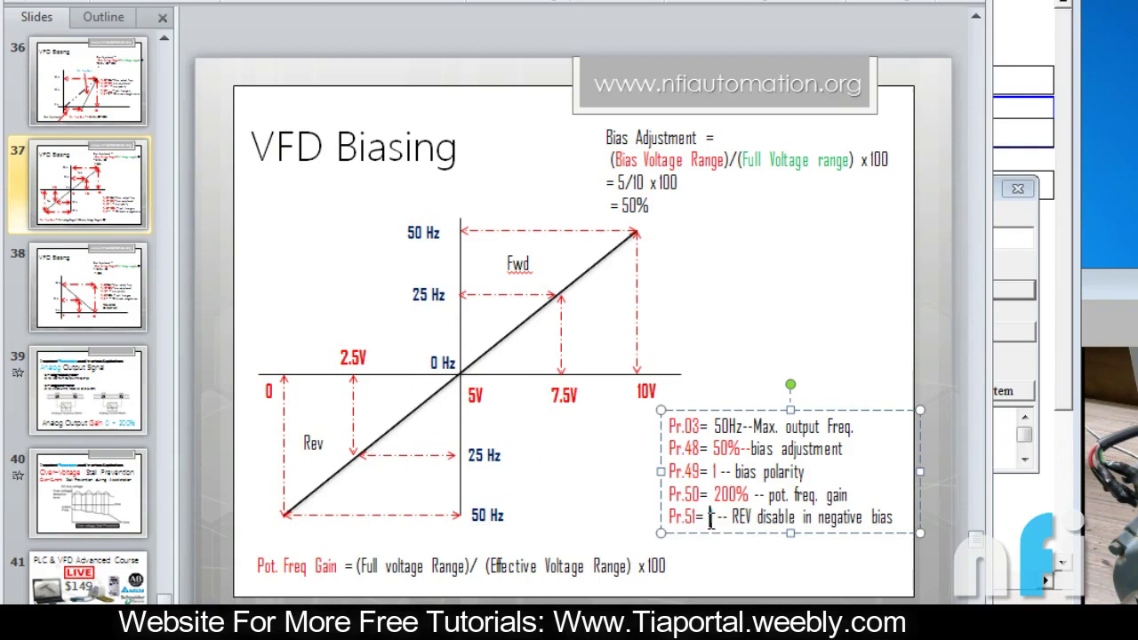
click(721, 552)
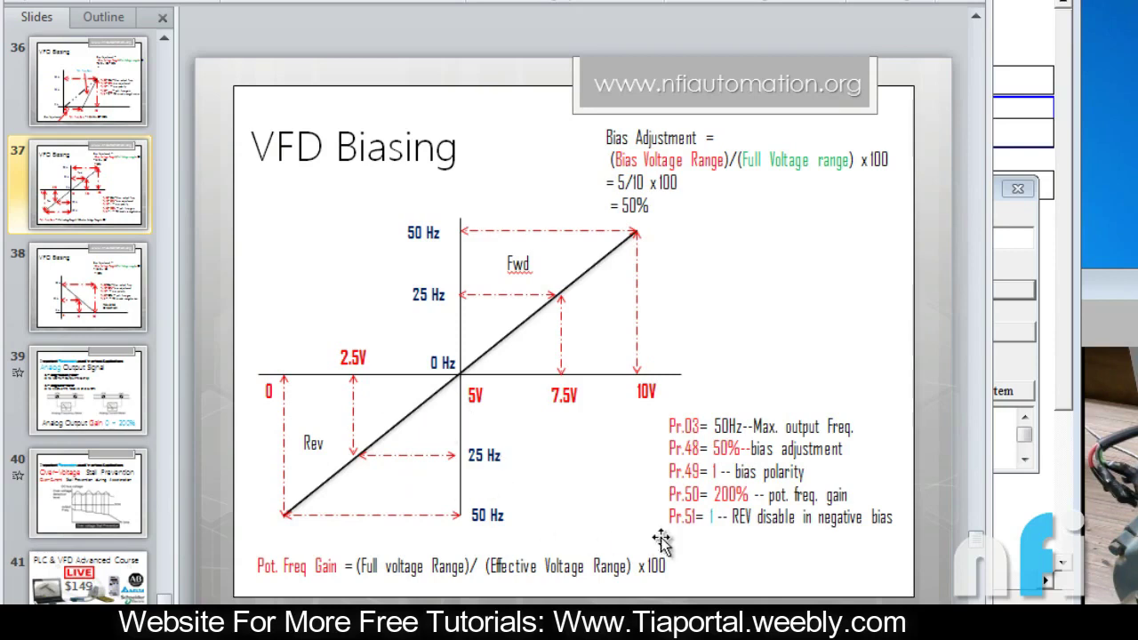
click(711, 521)
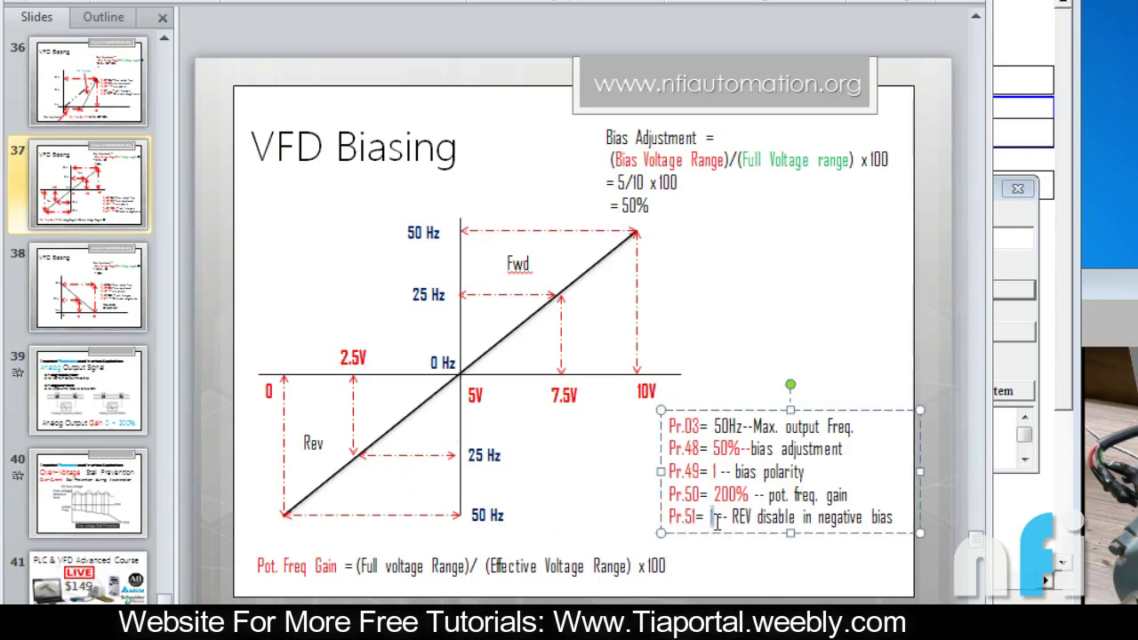
click(578, 483)
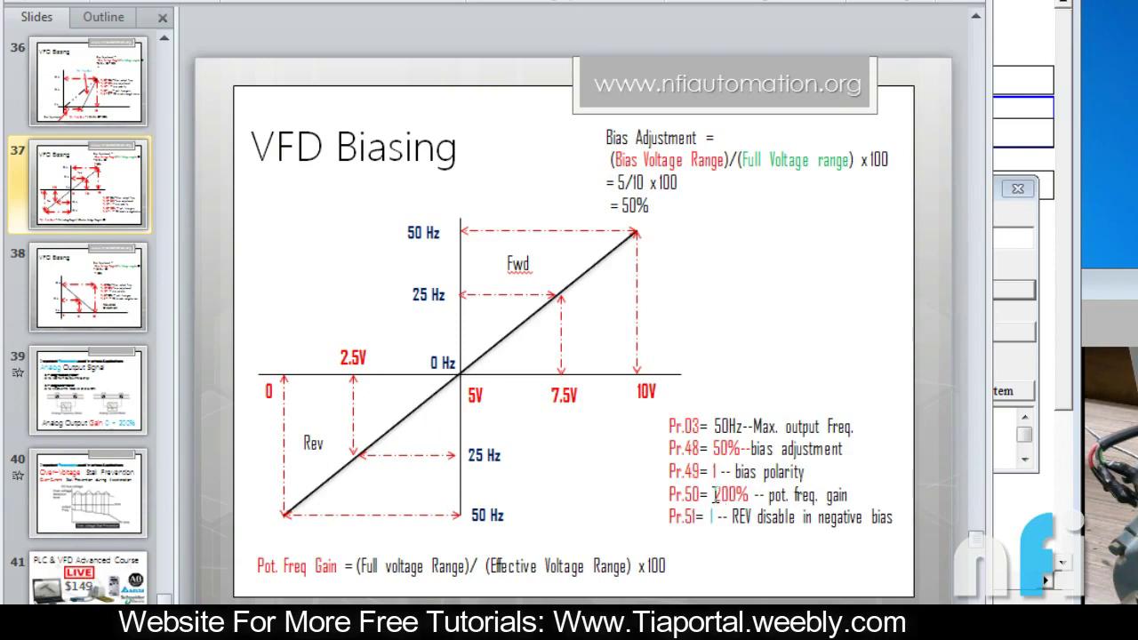
click(715, 494)
click(608, 480)
drag(712, 494, 722, 494)
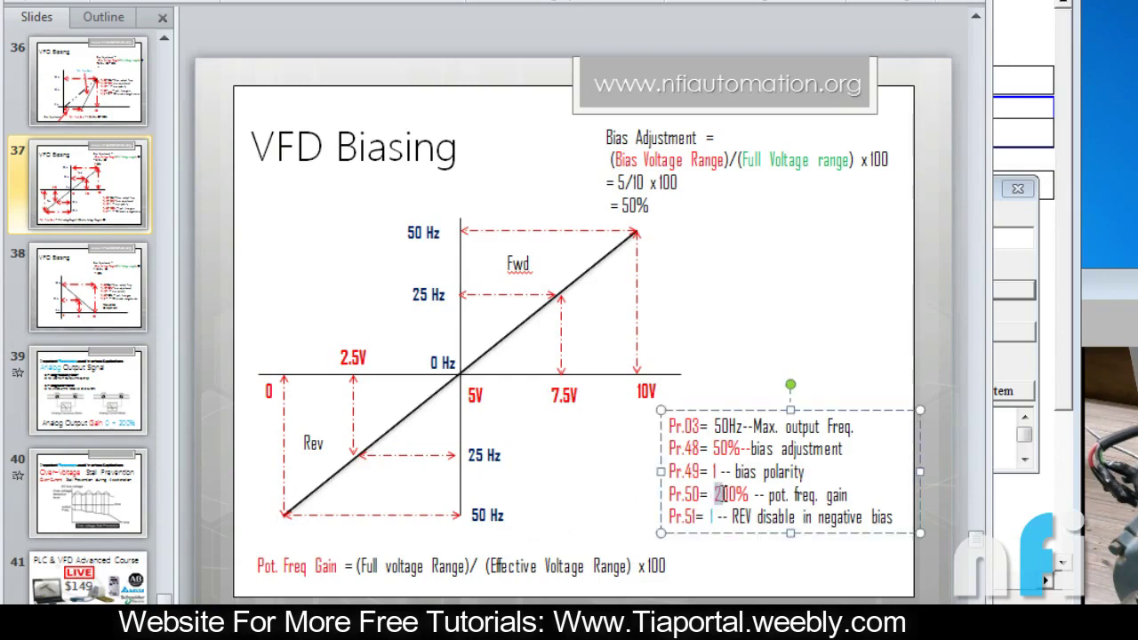
click(565, 462)
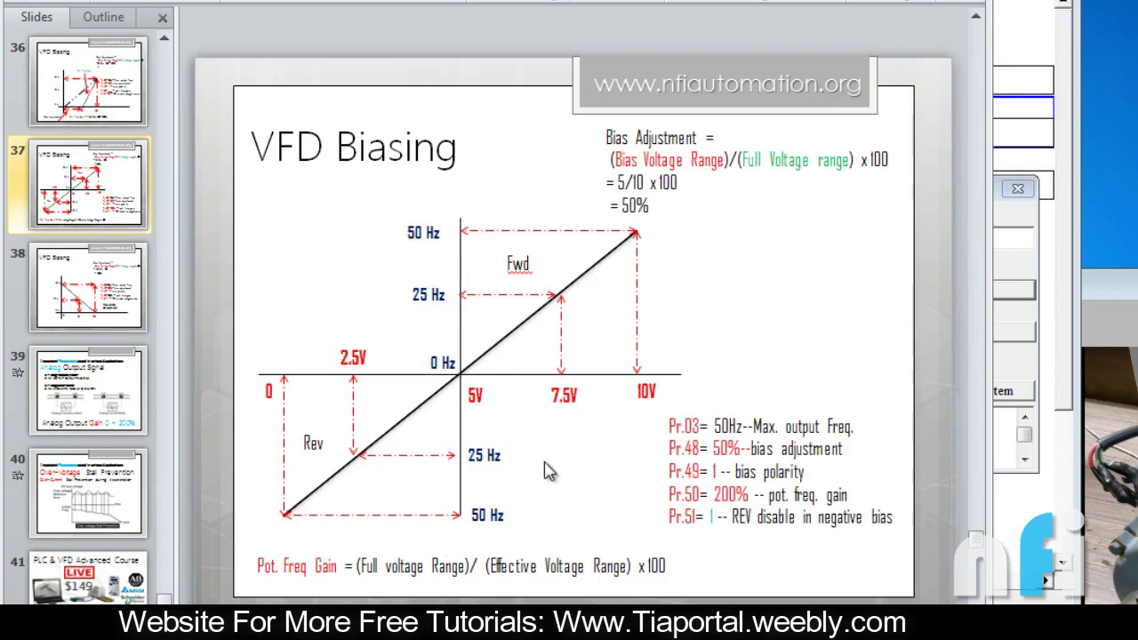
click(734, 494)
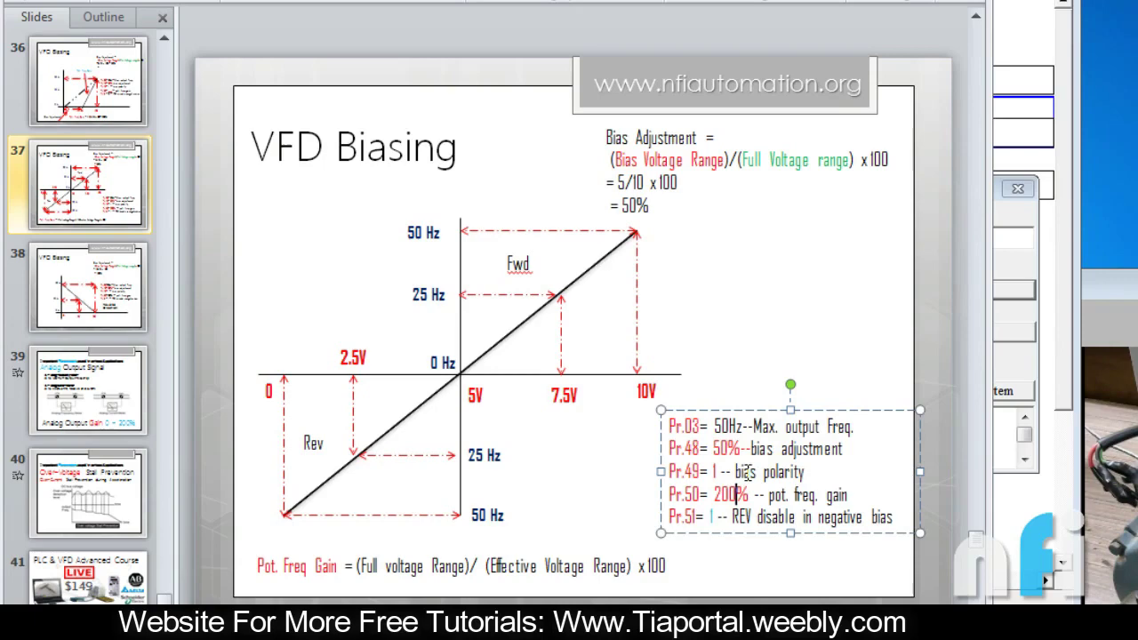
Recheck slide 36's 5V label, select Pr.03's 50Hz and Pr.51's 1, then return to WPLSoft
click(93, 107)
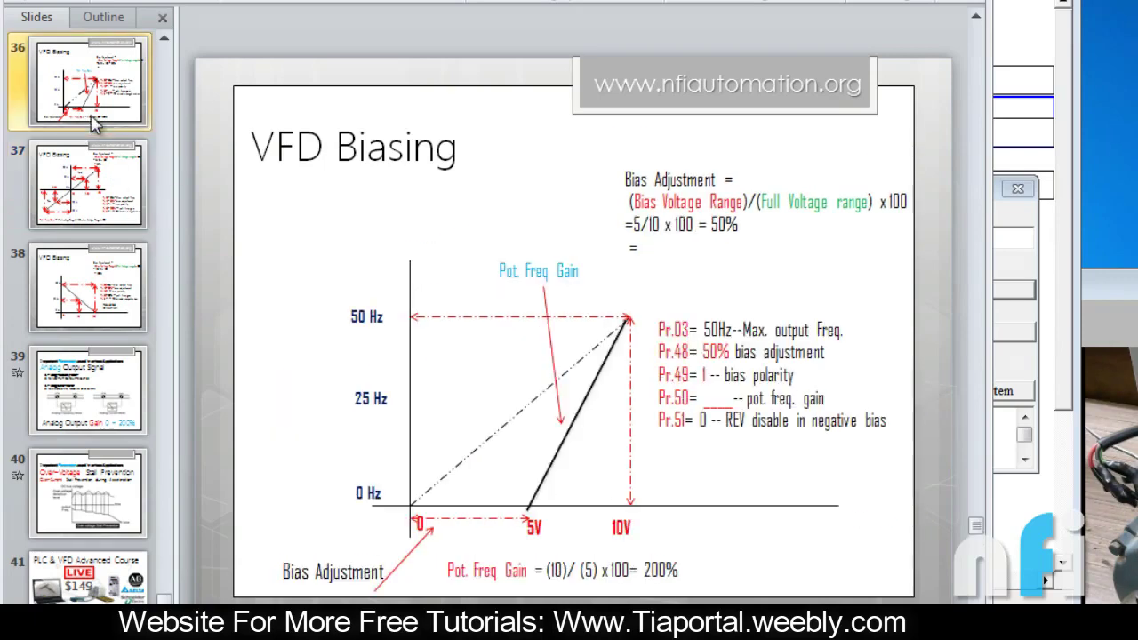
click(526, 537)
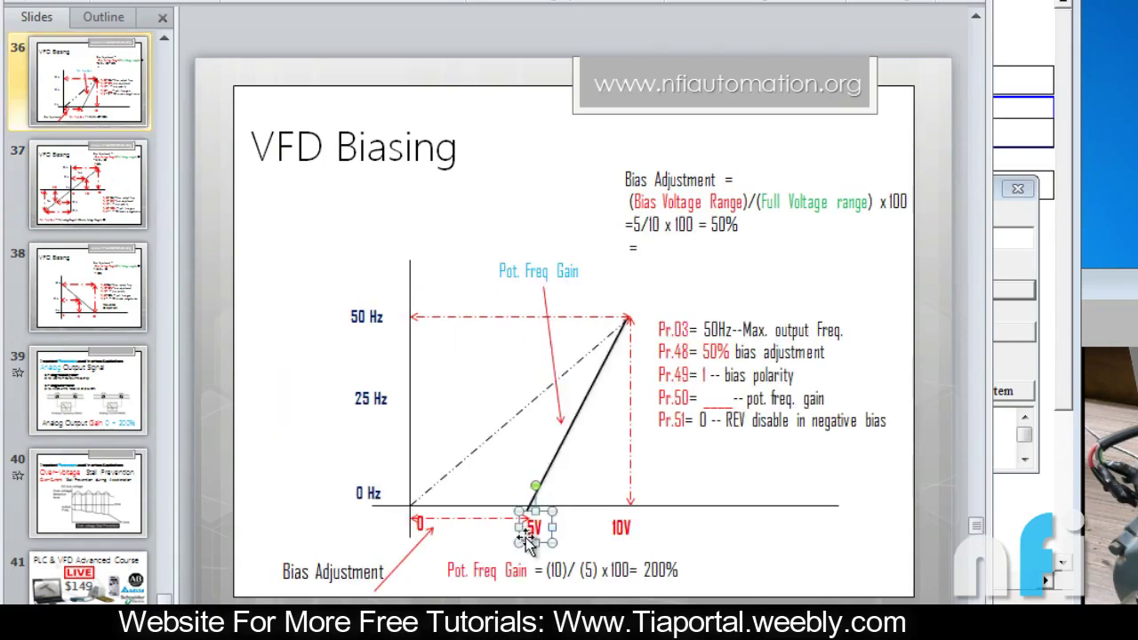
click(94, 223)
double_click(730, 428)
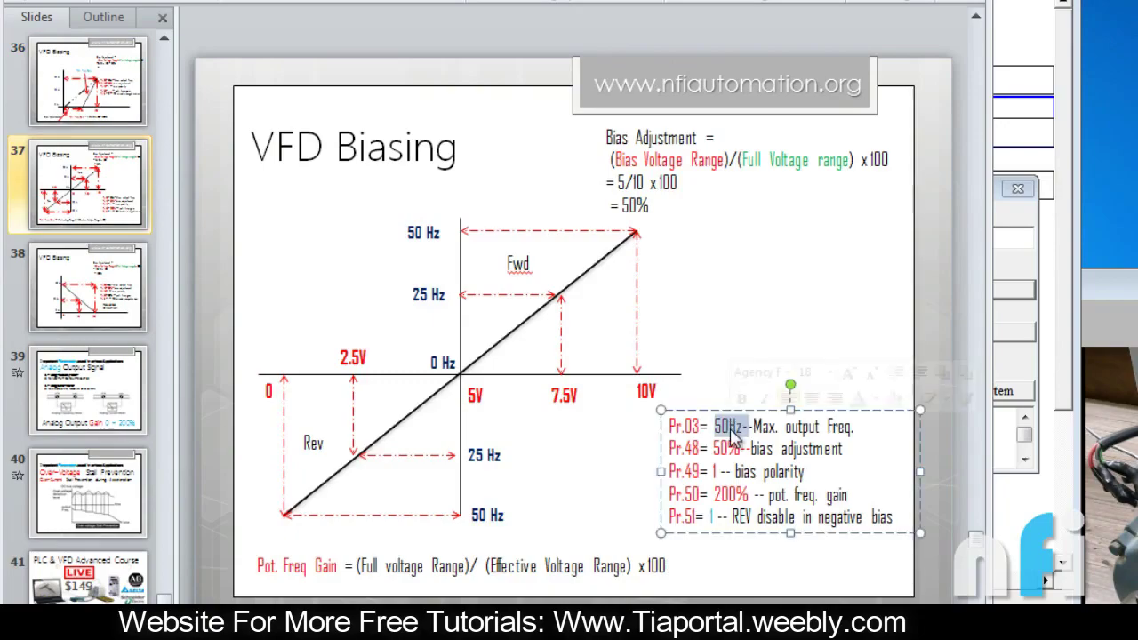
click(707, 514)
double_click(695, 513)
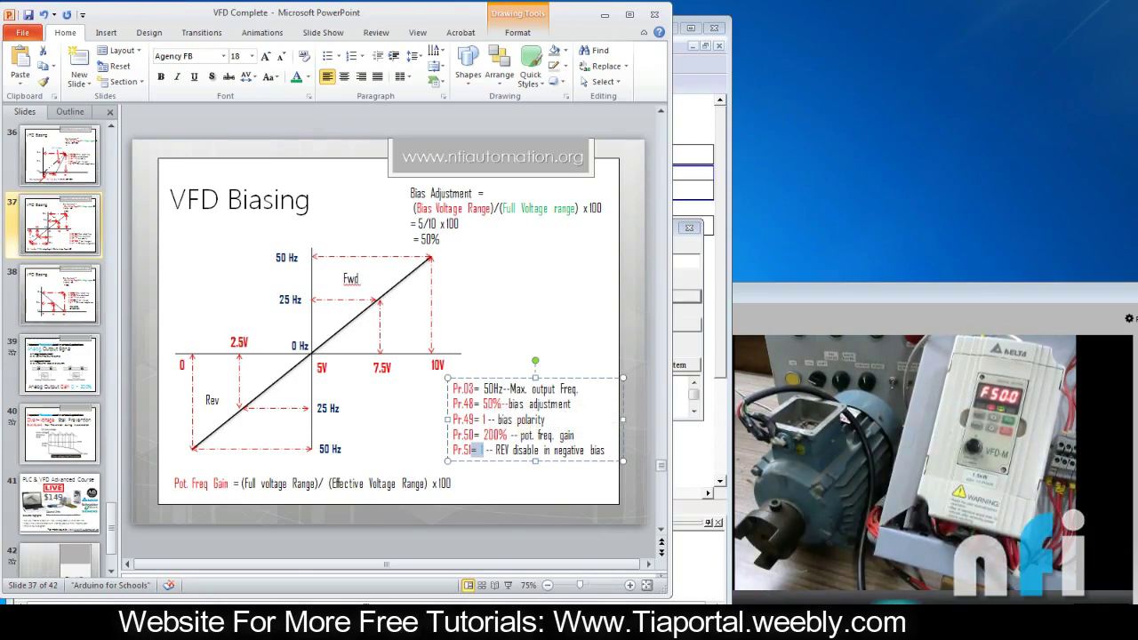
key(alt+Tab)
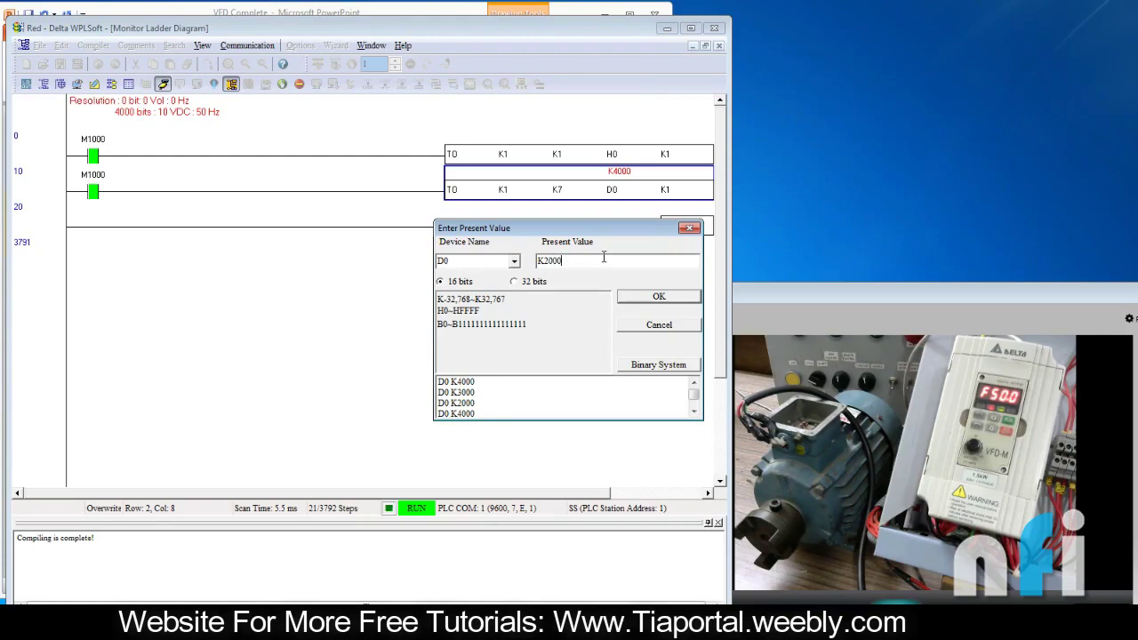
Write 2000, then 3000 to D0, then replace it with a 2500 value
key(Return)
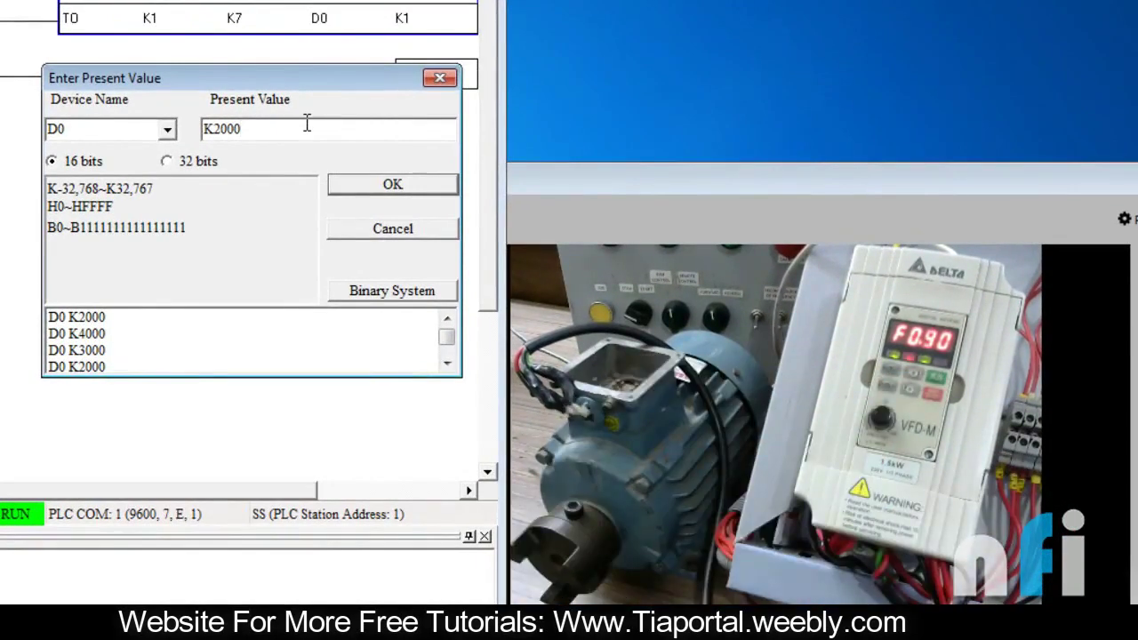
drag(214, 129, 276, 134)
text(3000)
click(332, 189)
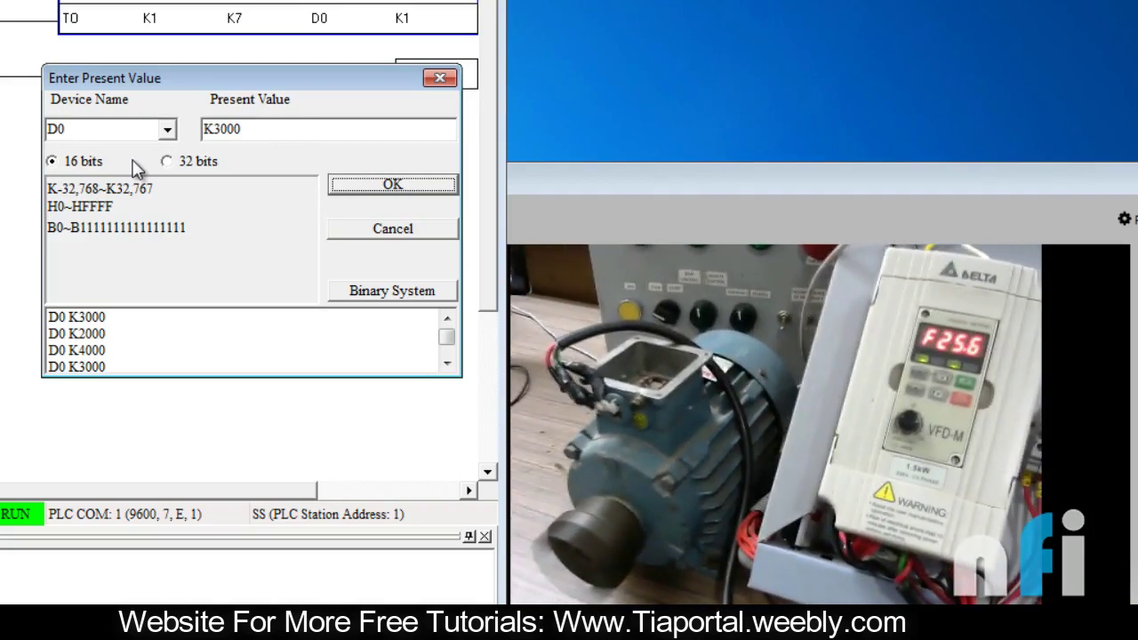
drag(212, 130, 294, 130)
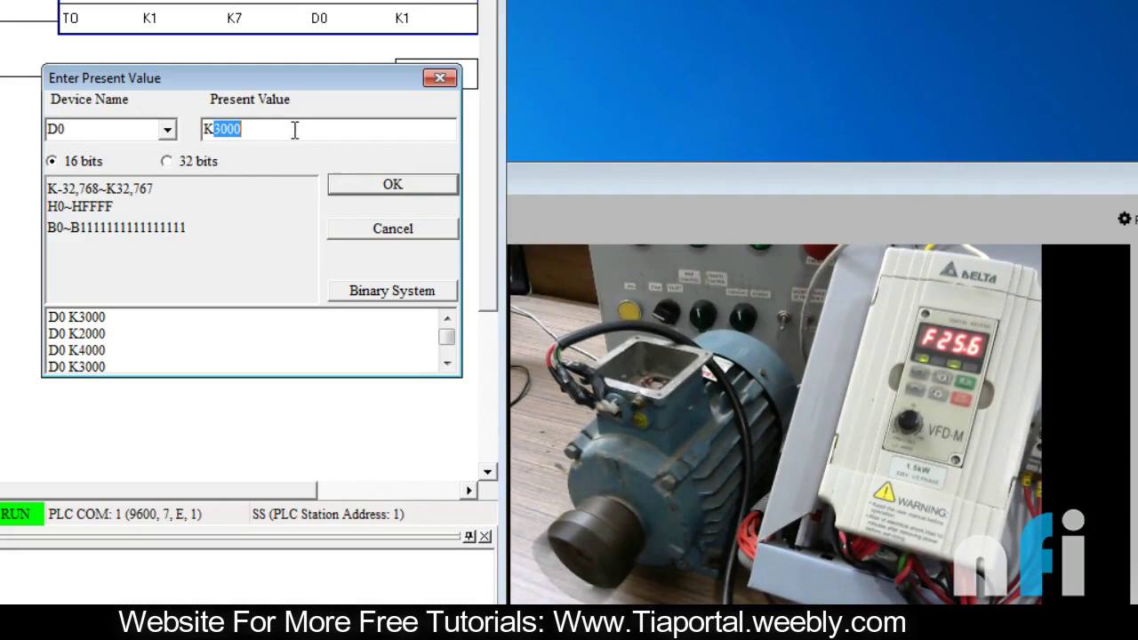
text(25)
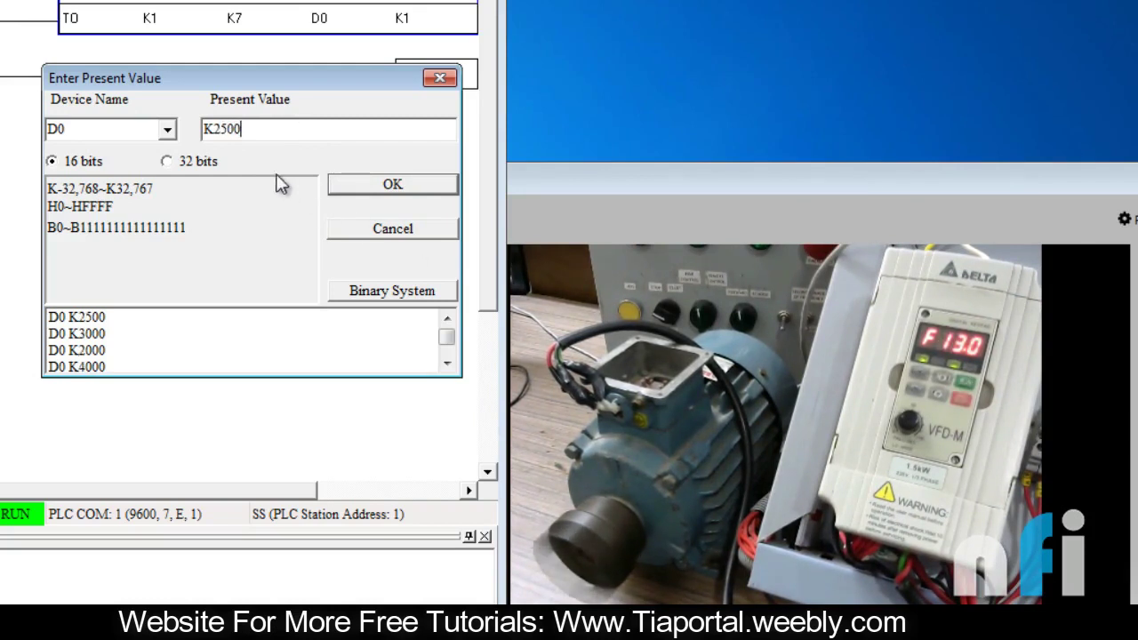
drag(213, 129, 273, 130)
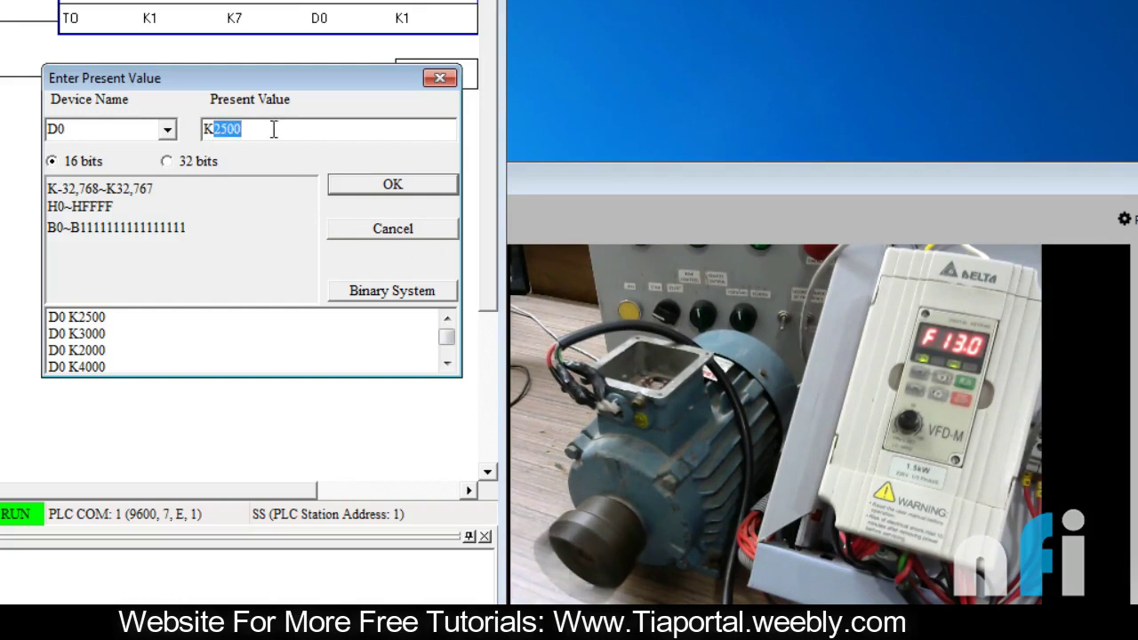
Step D0 down through 2000, 1750, 1500 and 1000
text(20)
key(Return)
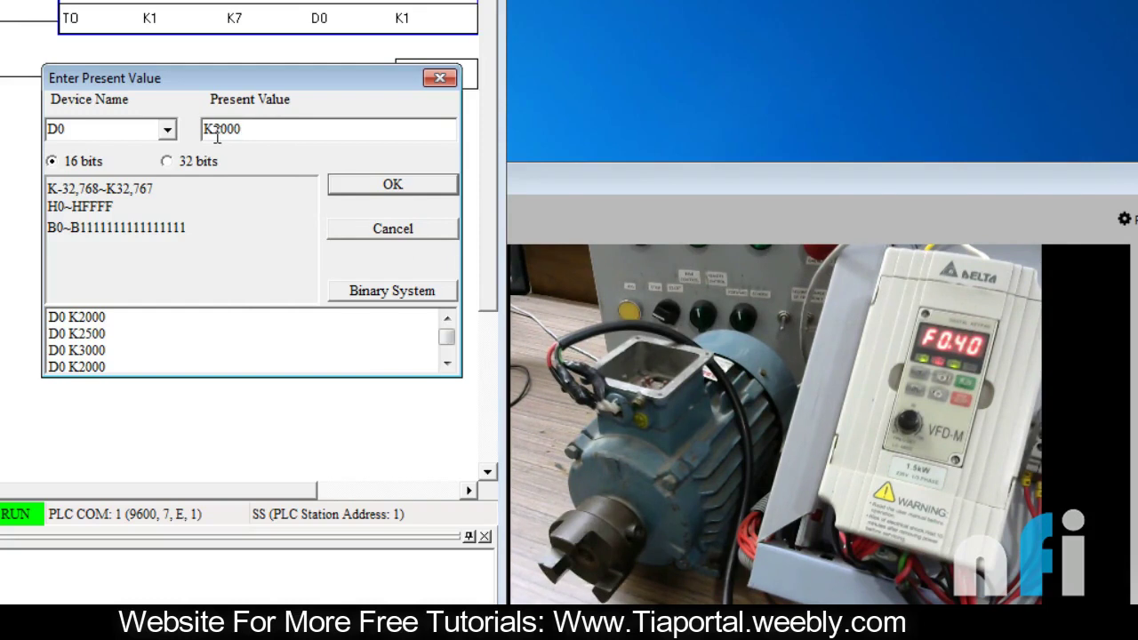
drag(213, 130, 286, 129)
text(1750)
key(Return)
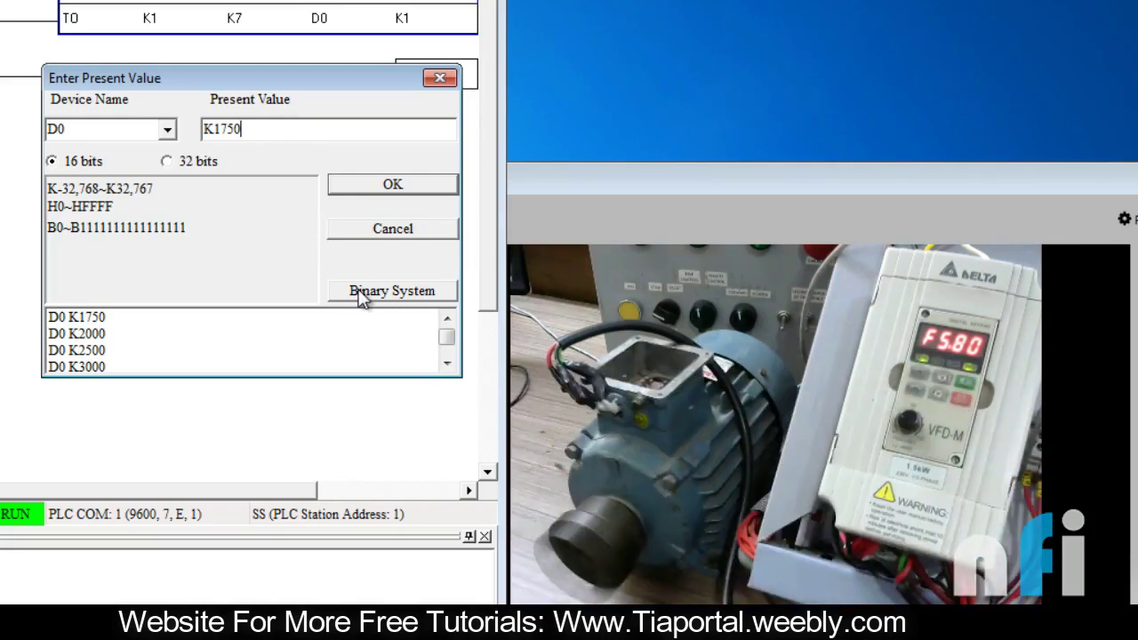
drag(219, 130, 290, 131)
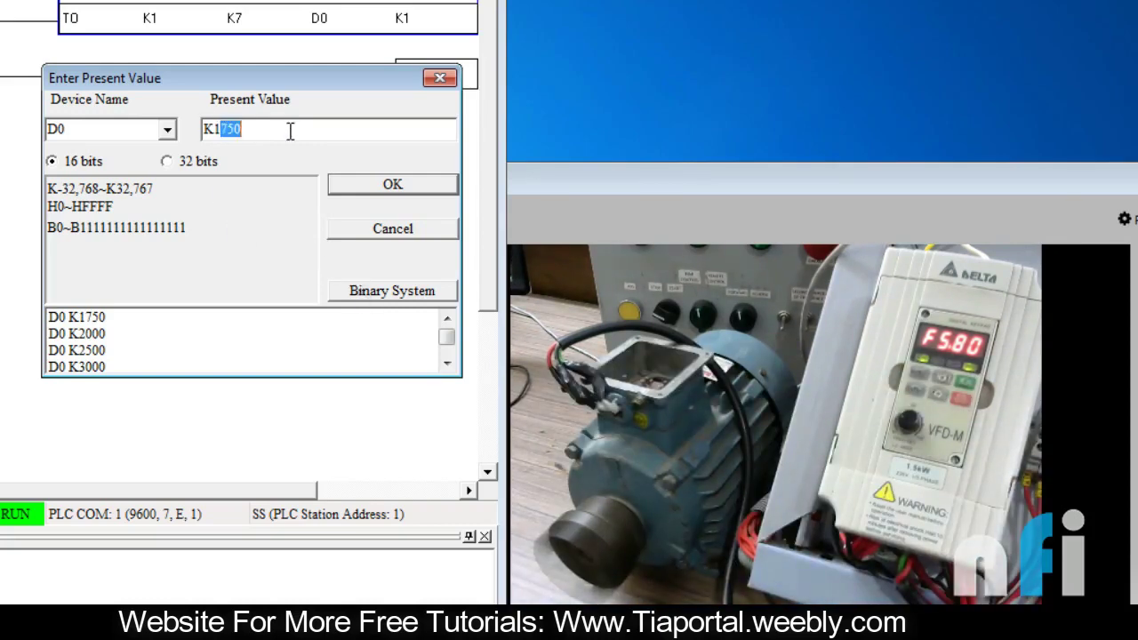
text(500)
key(Return)
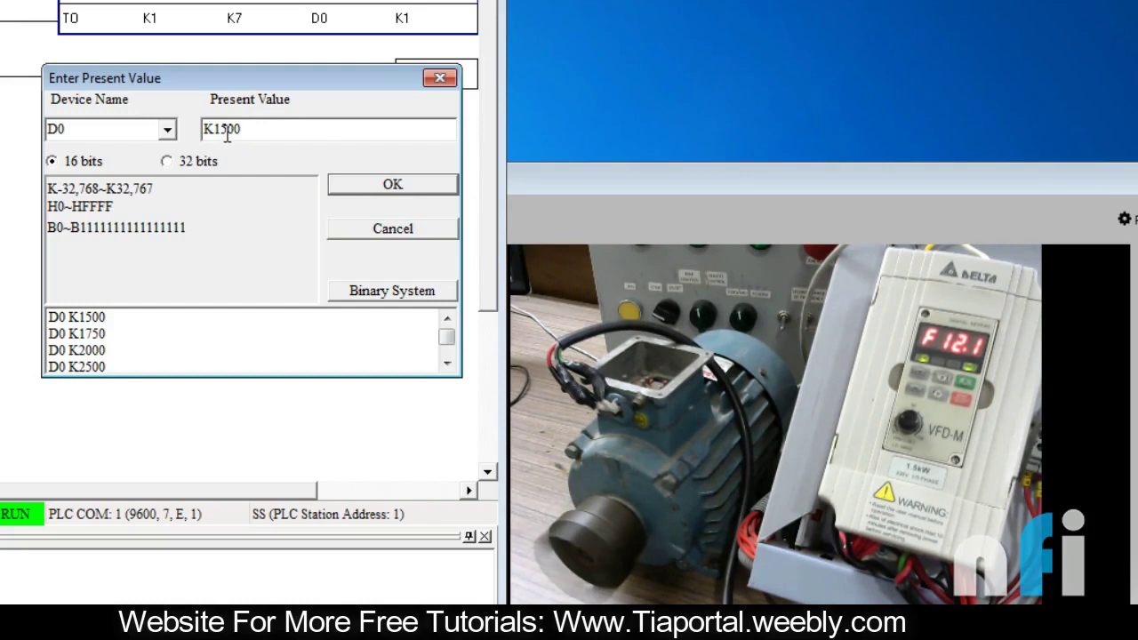
drag(221, 130, 290, 132)
text(000)
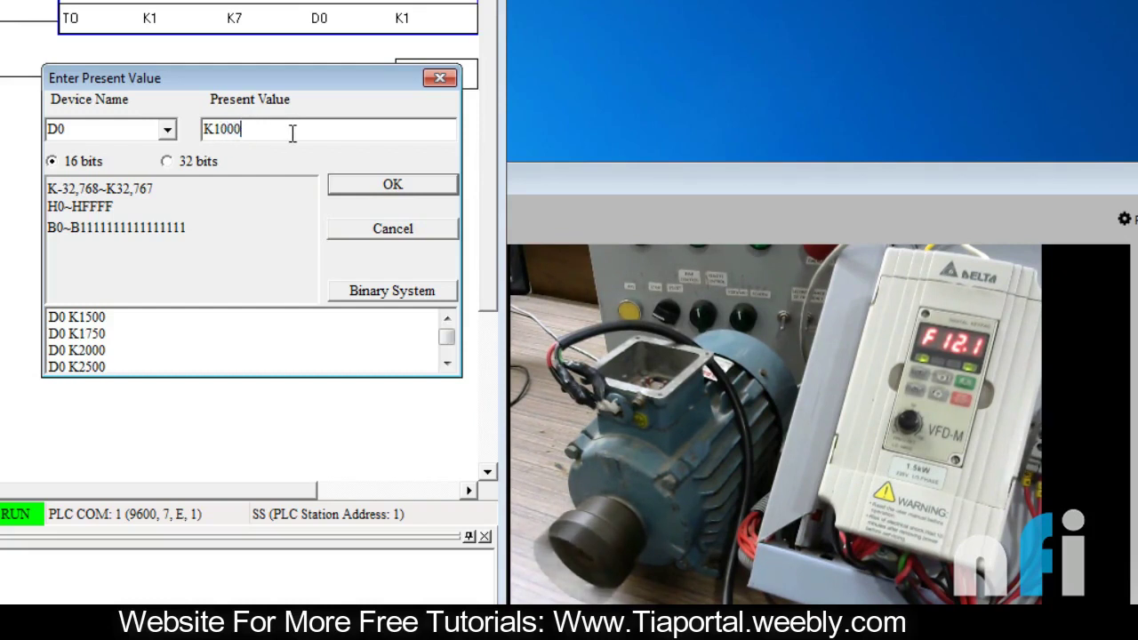
key(Return)
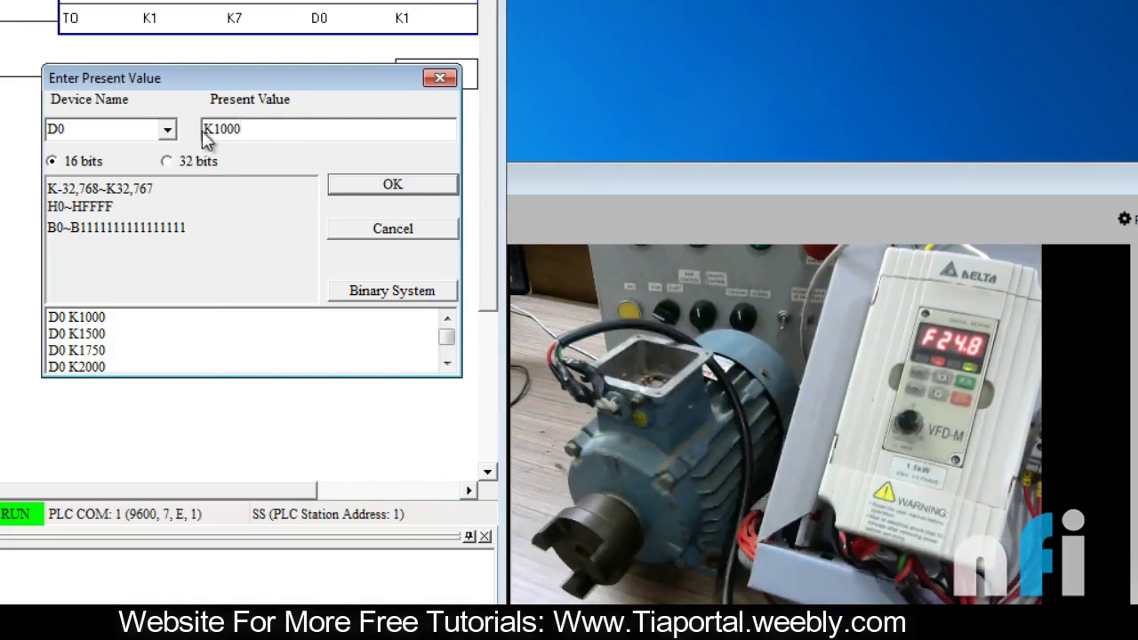
Write 0 to D0 to reverse the drive, then 4000 for 50 Hz
drag(208, 131, 369, 114)
text(2000)
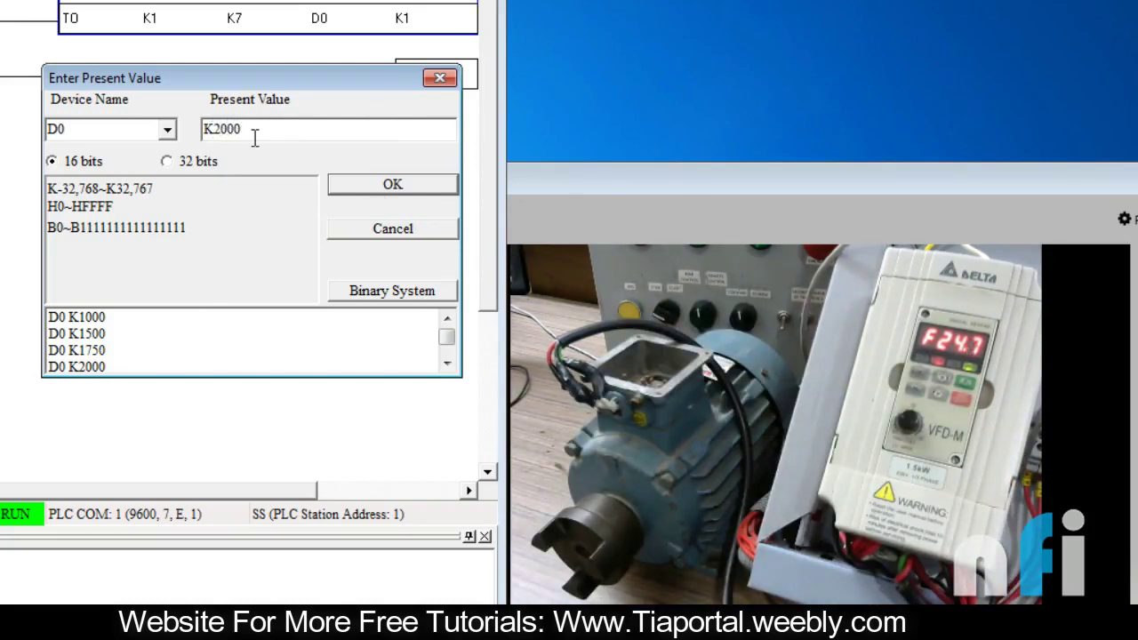
drag(254, 135, 225, 135)
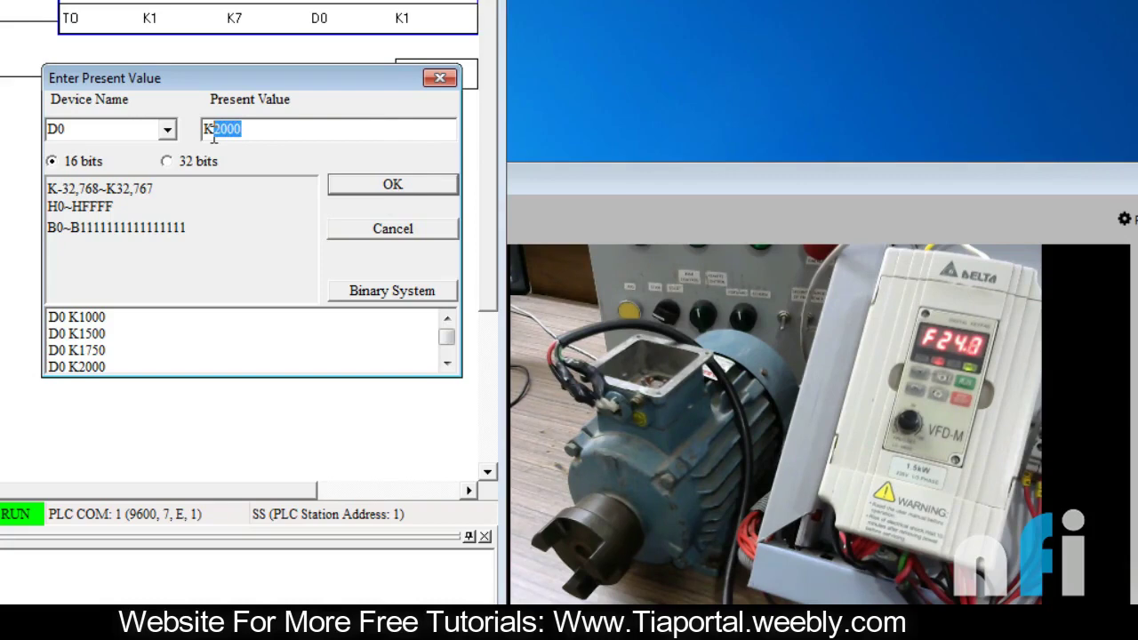
text(0)
click(391, 184)
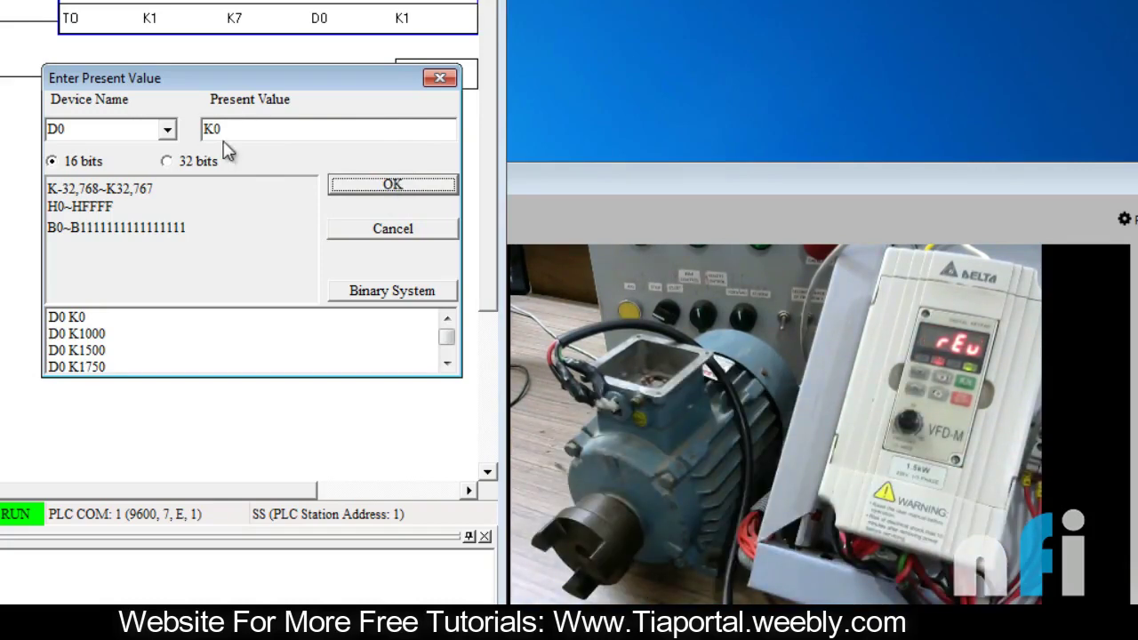
drag(212, 130, 228, 130)
text(4000)
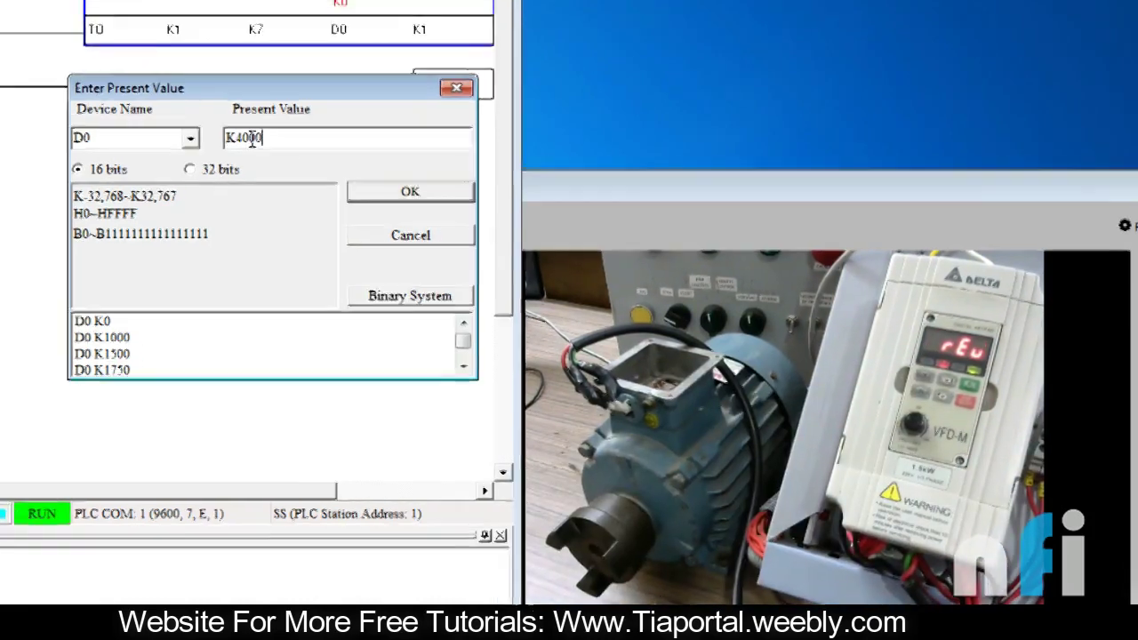
key(Return)
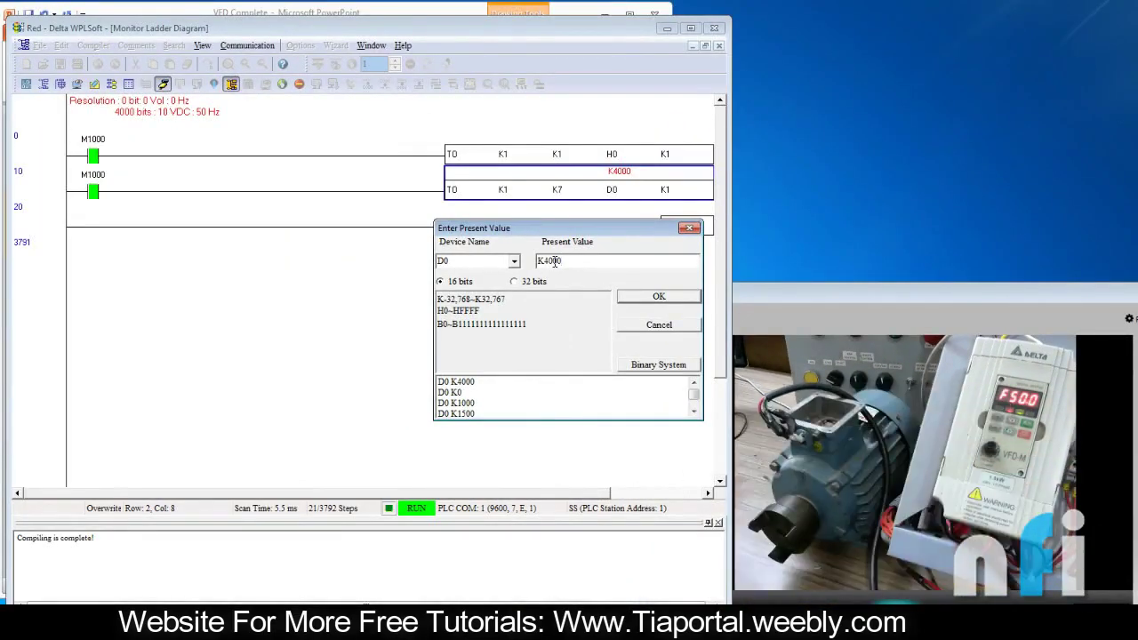
Change 'disable' to 'enable' in slide 37's Pr.51 line and save the presentation
click(263, 622)
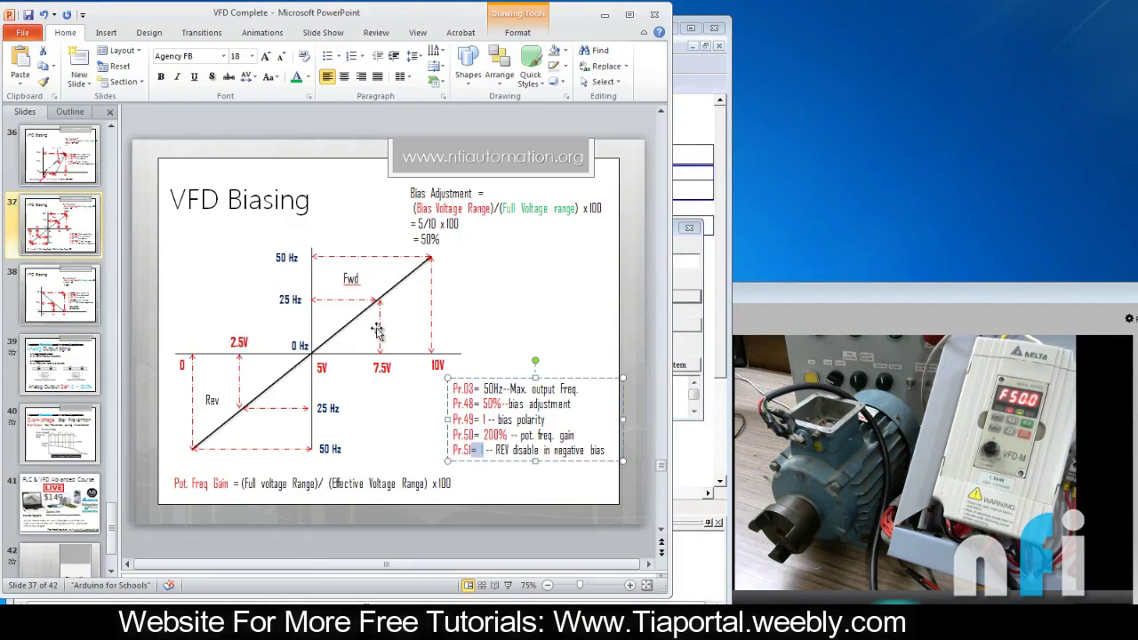
click(481, 451)
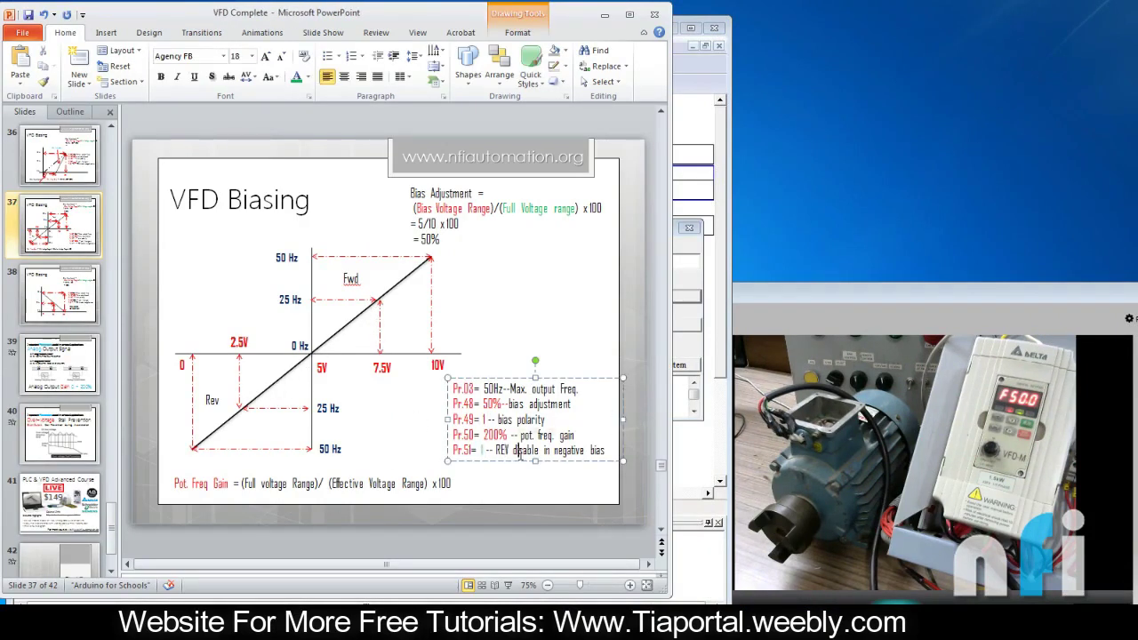
double_click(526, 451)
text(enable)
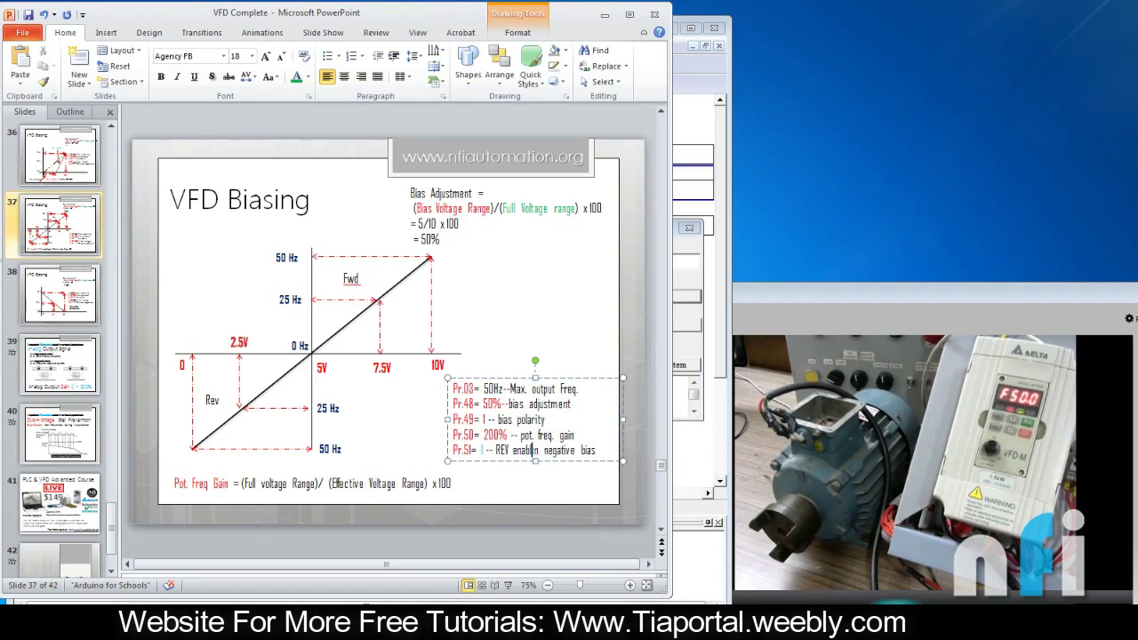
click(539, 327)
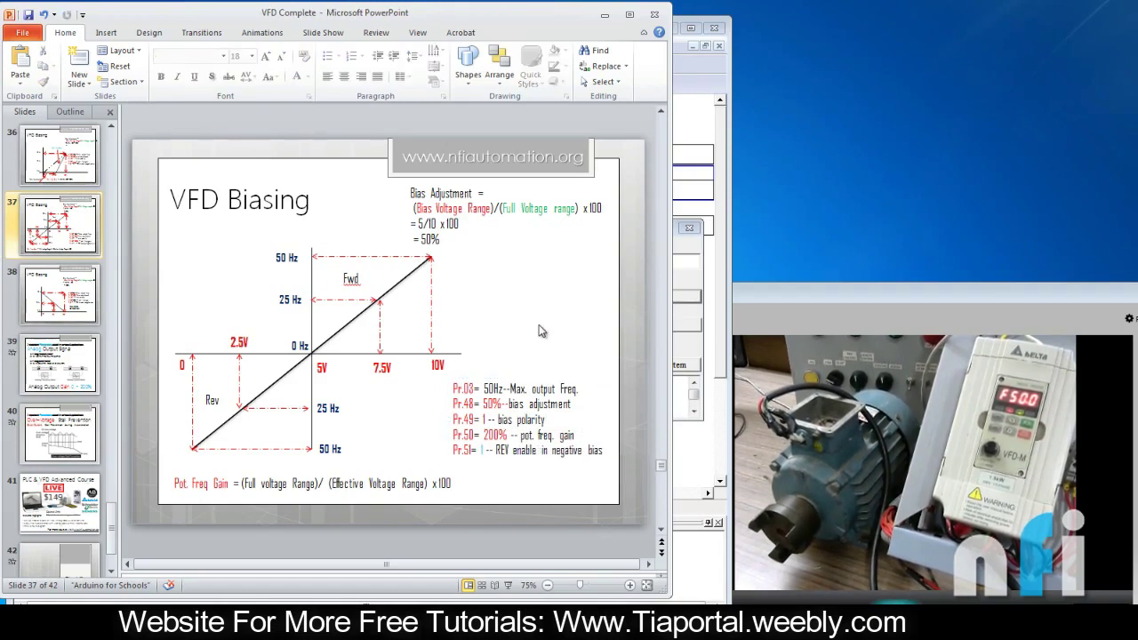
key(ctrl+s)
Select the 0 voltage and 10V labels on the slide, then deselect
click(182, 365)
click(434, 377)
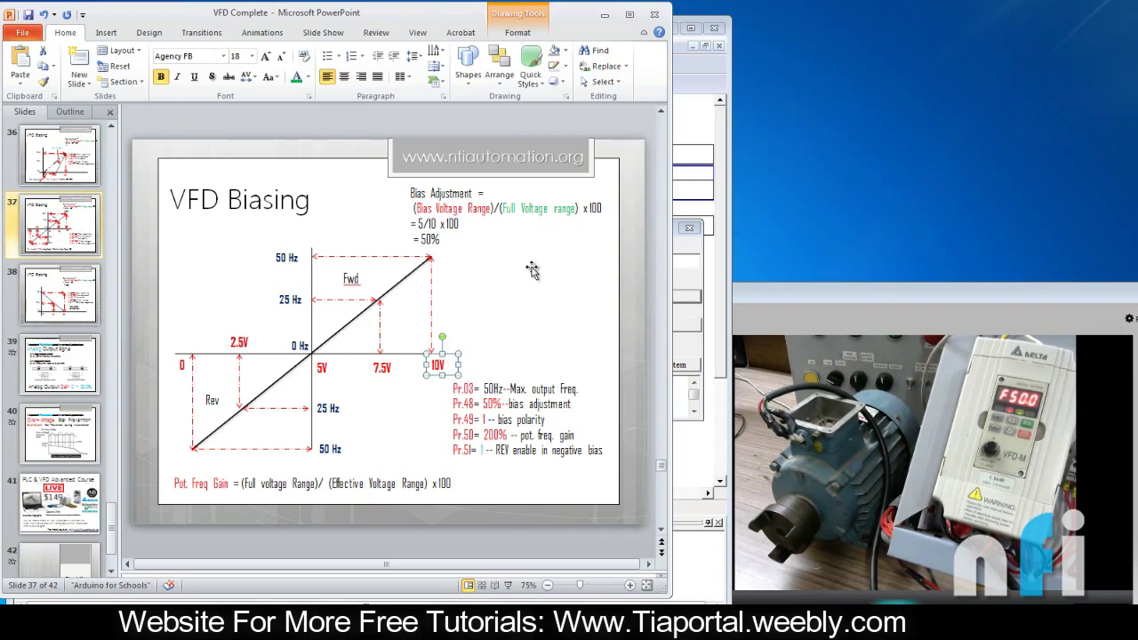
click(523, 343)
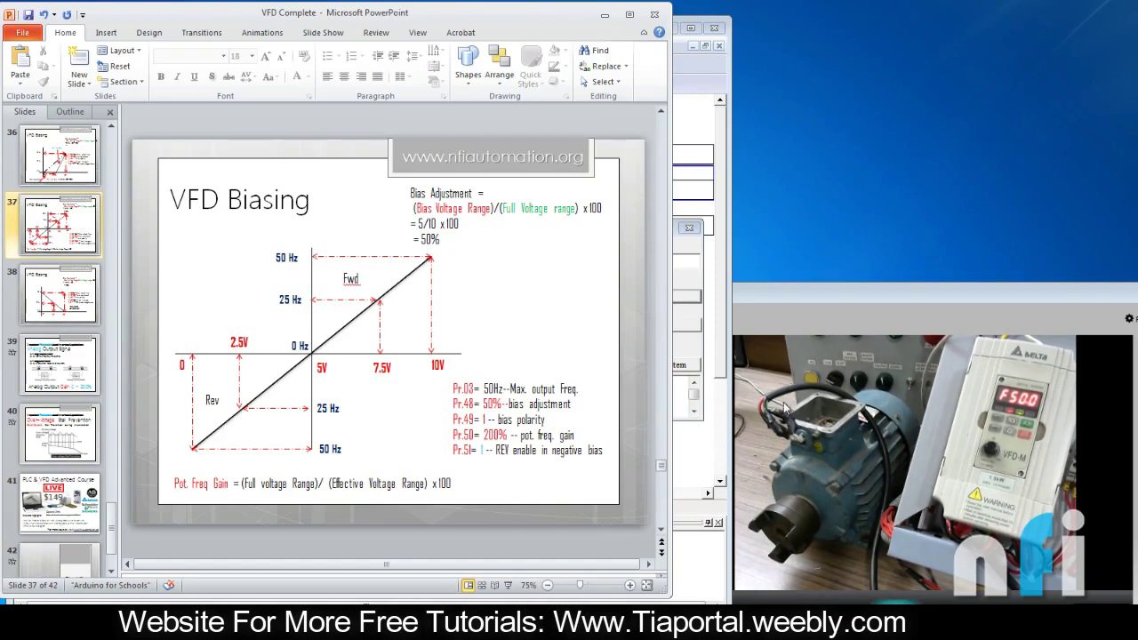
click(367, 292)
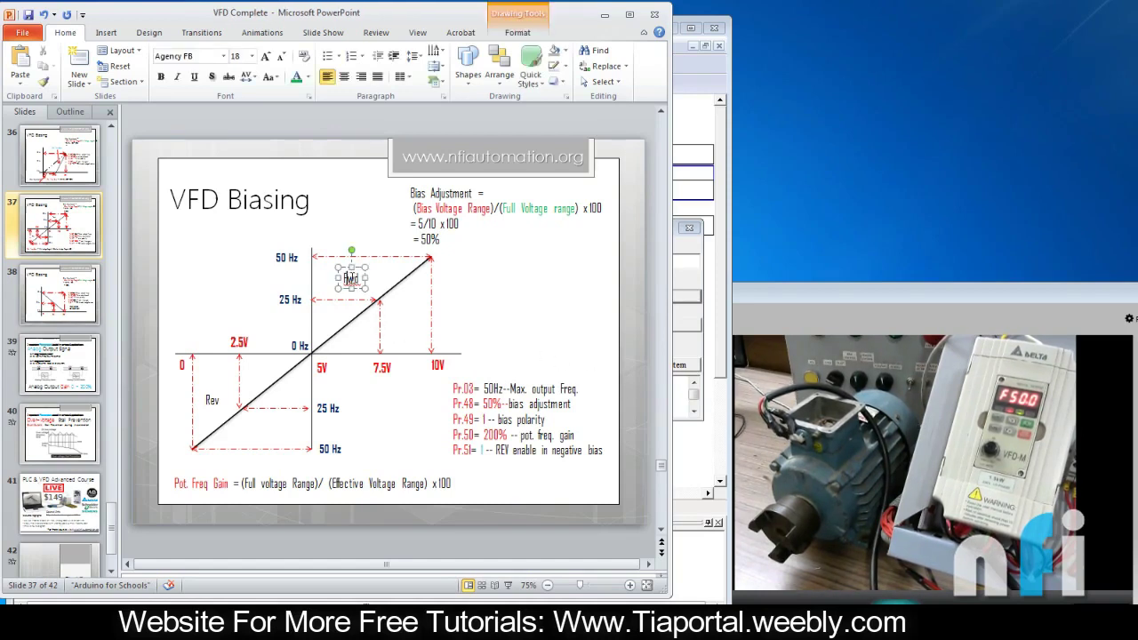